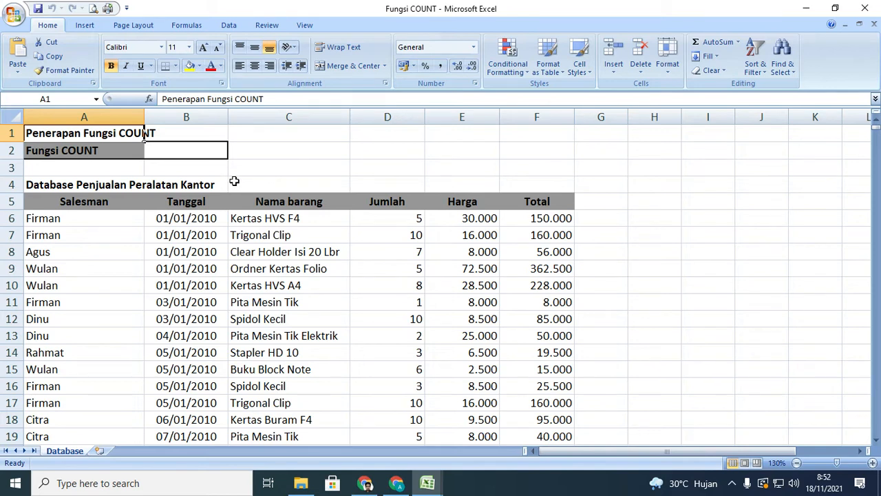
- Look through the Fungsi COUNTA, Fungsi COUNTBLANK and Fungsi COUNTIF workbooks and their function result cells
left_click(438, 492)
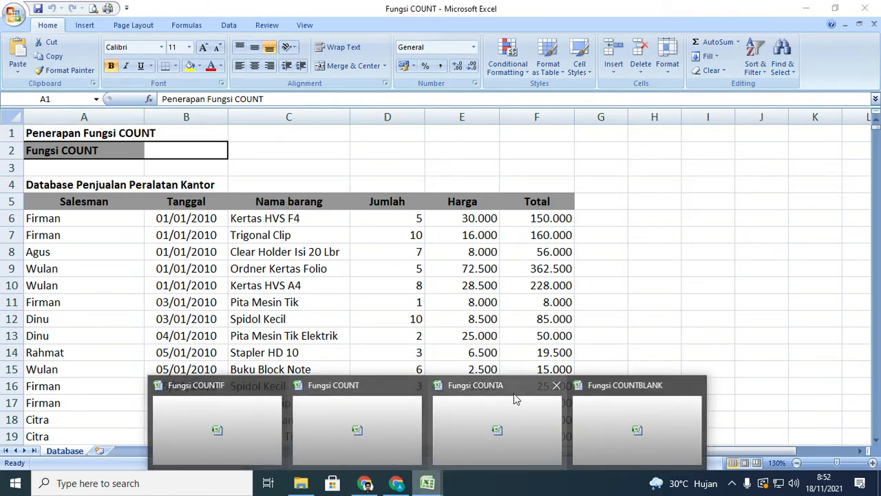
left_click(517, 389)
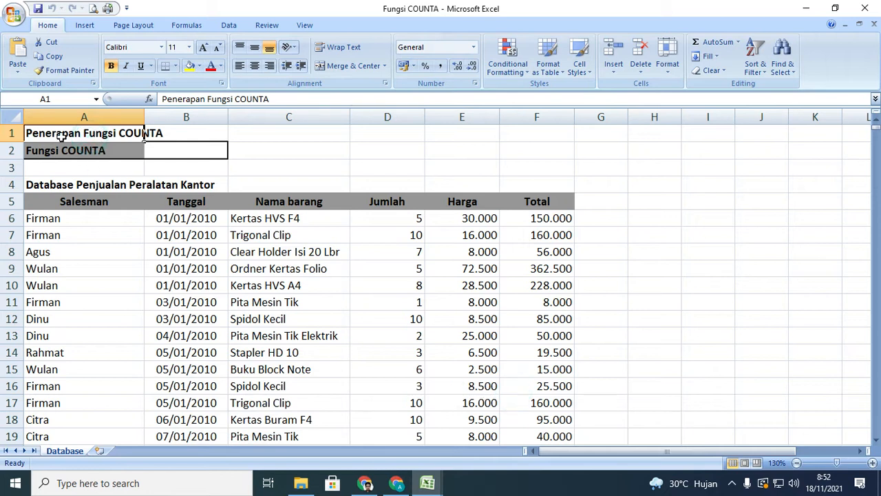
left_click(137, 182)
left_click(426, 482)
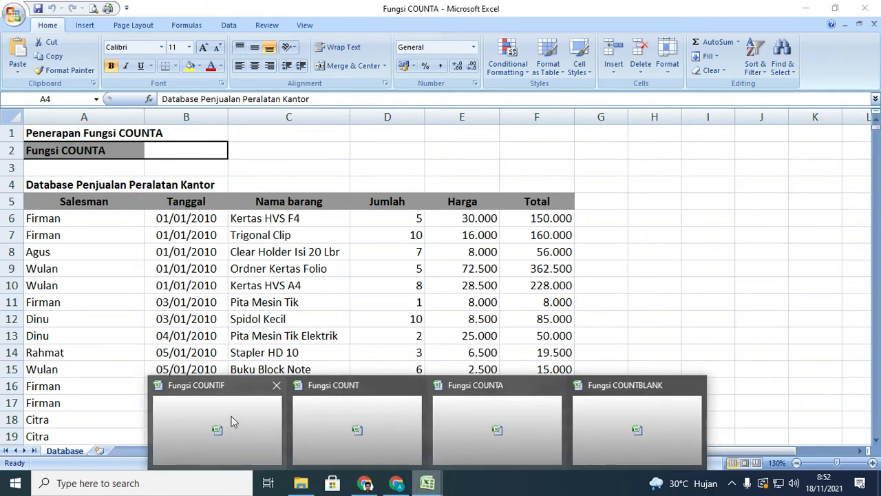
left_click(667, 413)
left_click(89, 156)
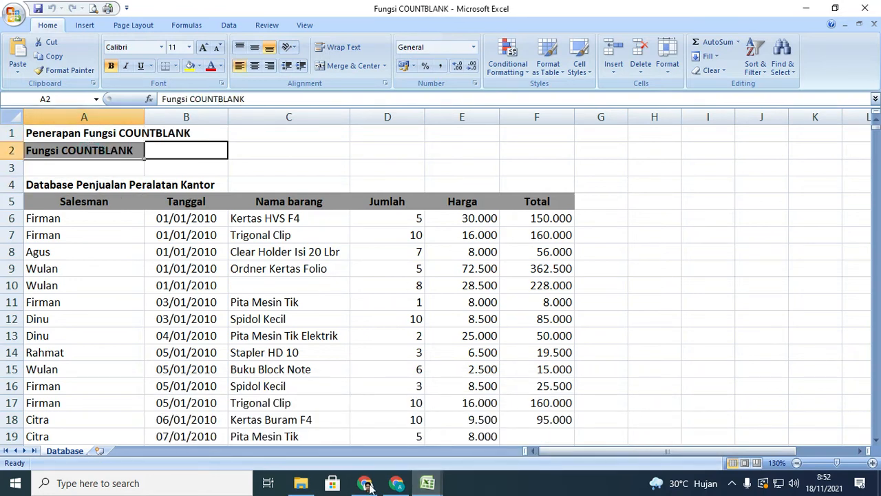
left_click(427, 482)
left_click(265, 427)
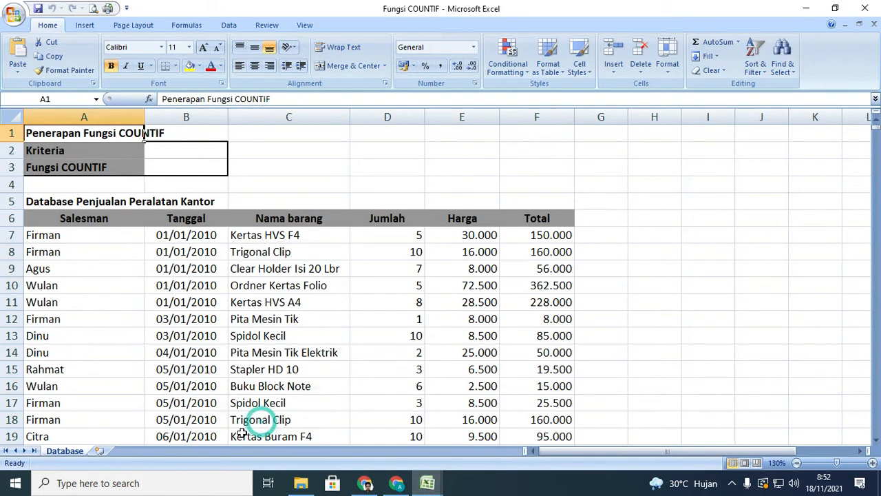
left_click(163, 150)
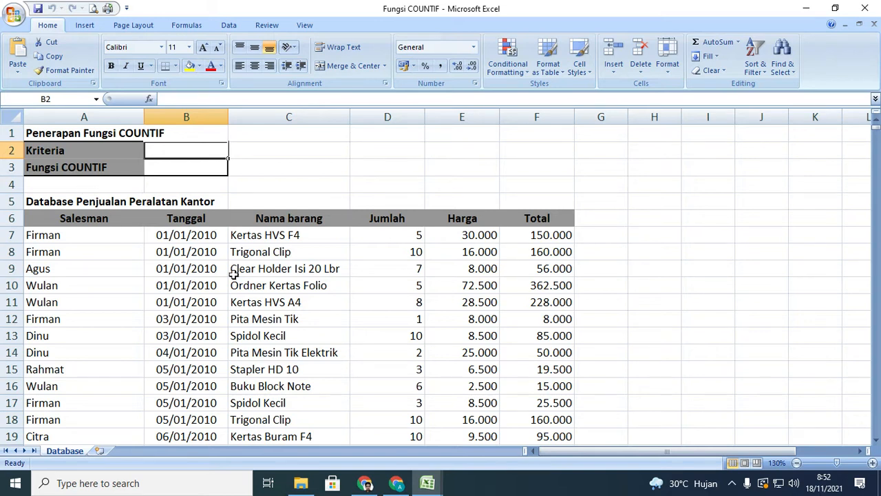
- Switch to the Fungsi COUNT workbook and enlarge the sheet to 150% zoom
mouse_move(427, 483)
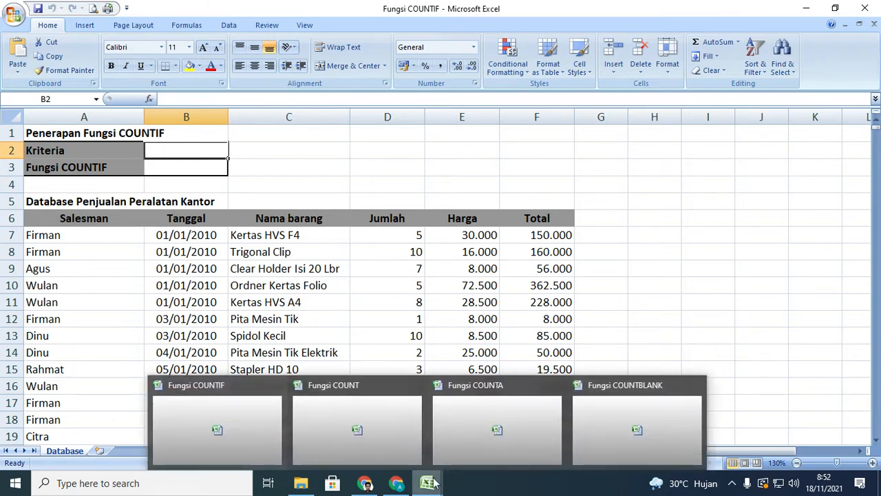
left_click(350, 421)
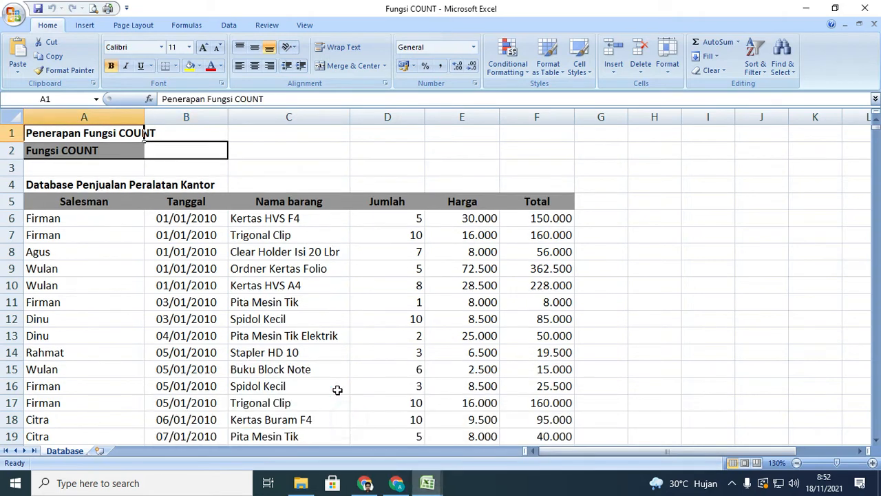
left_click(216, 289)
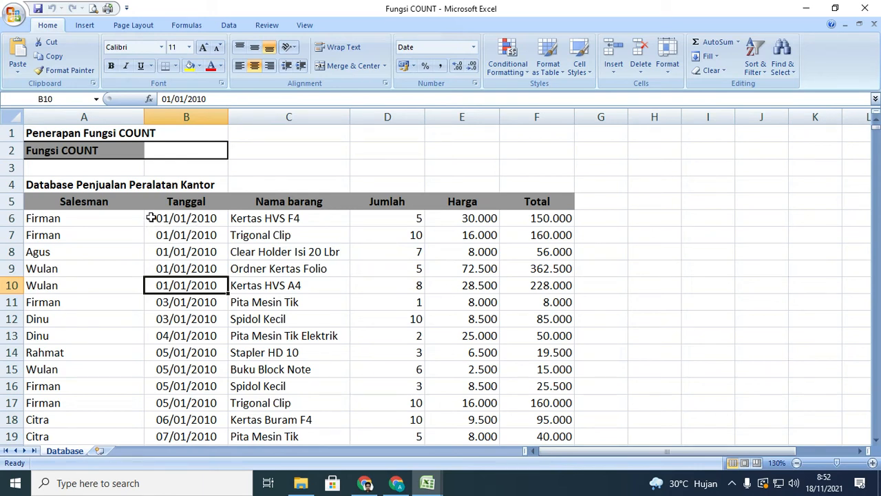
left_click(100, 221)
left_click(110, 250)
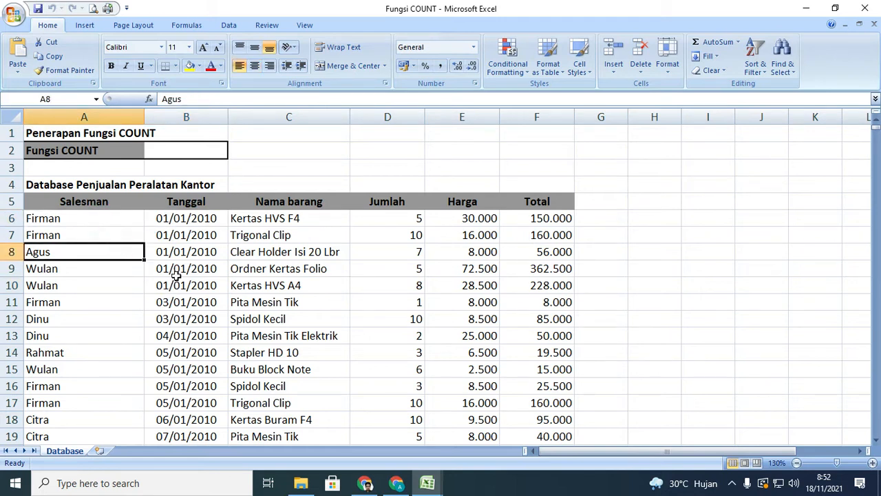
left_click(179, 270)
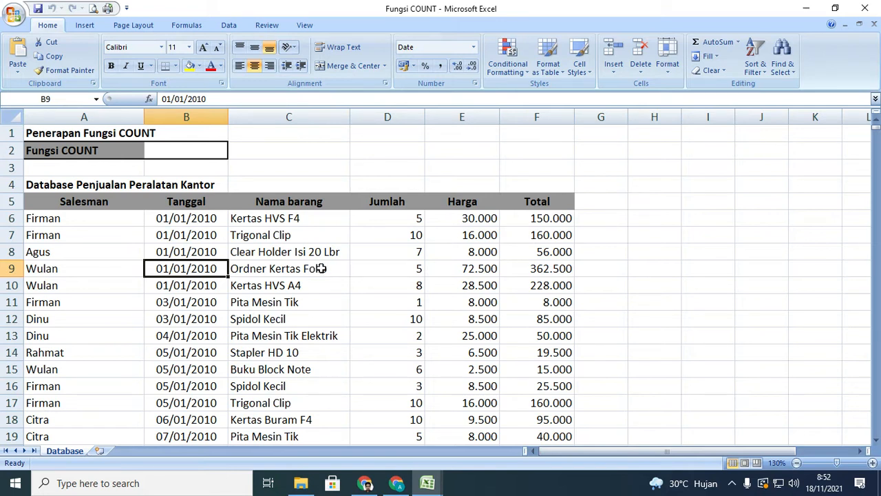
key("BackSpace")
key("Escape")
left_click(872, 463)
left_click(872, 463)
scroll(230, 338, "up", 1)
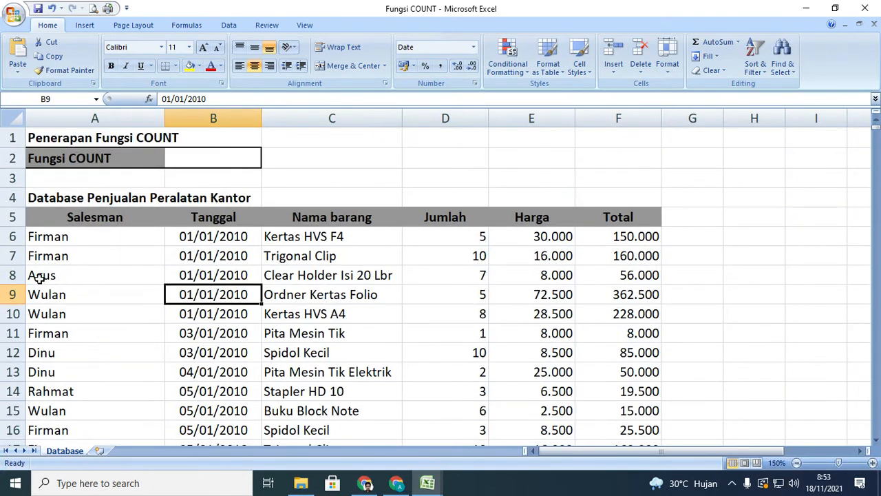
- Examine the column contents of the office supplies sales table and locate its first and last data cells
left_click(69, 235)
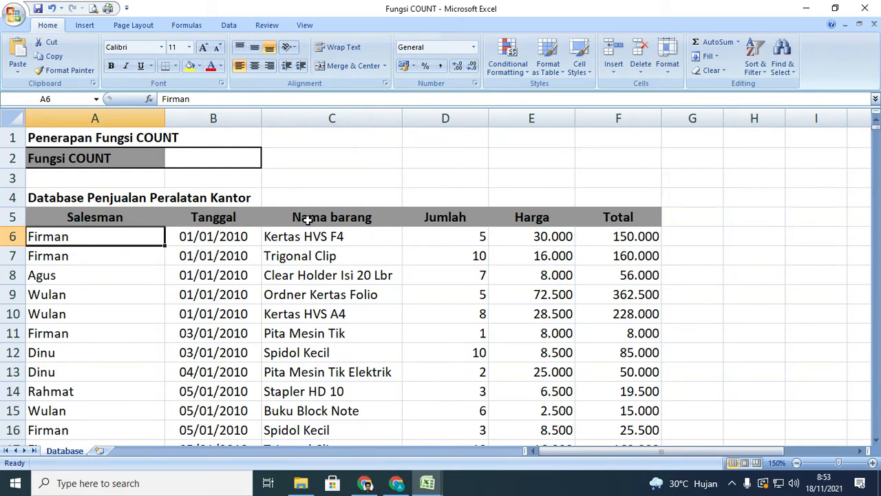
left_click(237, 237)
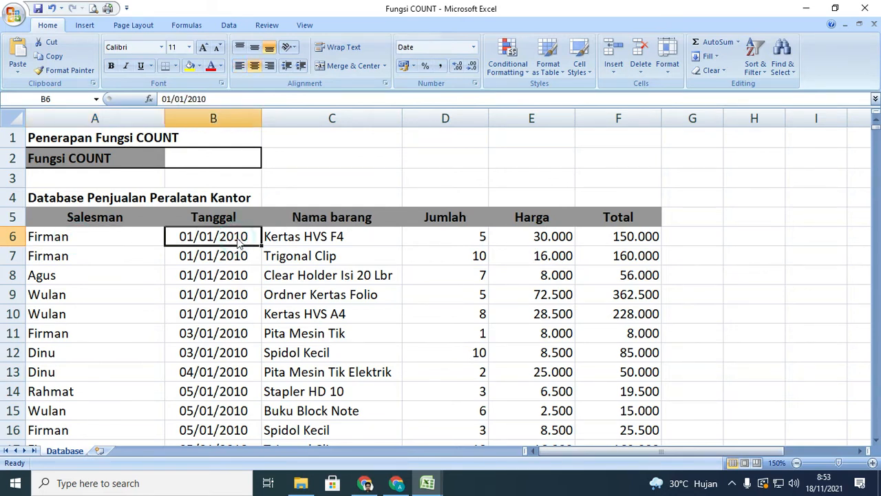
left_click(444, 243)
left_click(51, 236)
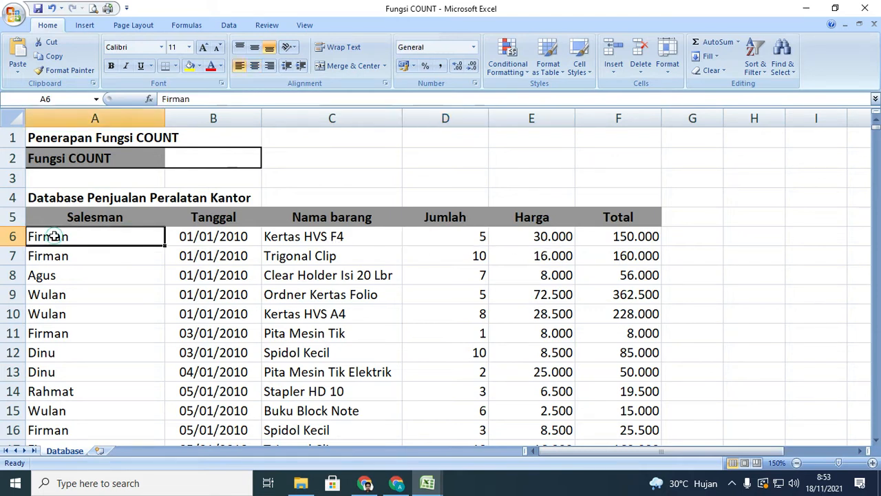
left_click(295, 233)
left_click(161, 138)
left_click(84, 157)
left_click(79, 235)
scroll(512, 325, "down", 18)
scroll(520, 330, "down", 1)
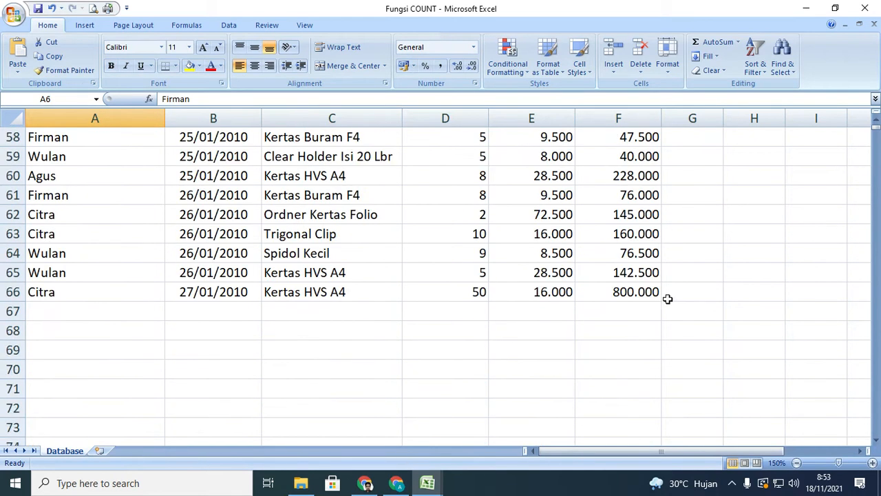
left_click(625, 291)
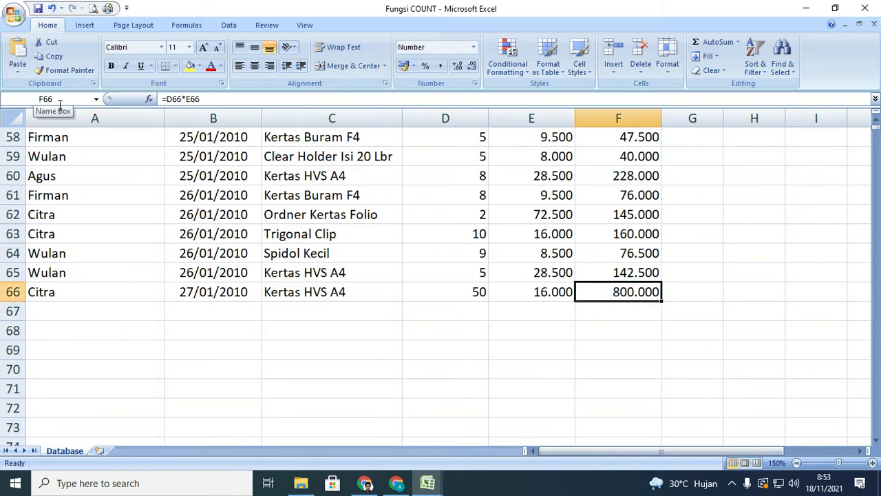
scroll(122, 381, "up", 16)
scroll(186, 325, "up", 3)
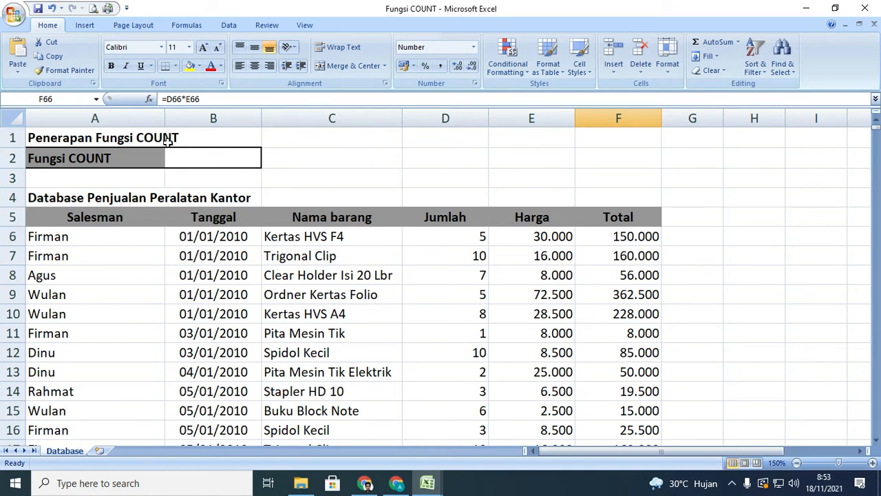
- Check which sales table columns hold numbers, dates or text, and review the table's full data extent again
left_click(448, 246)
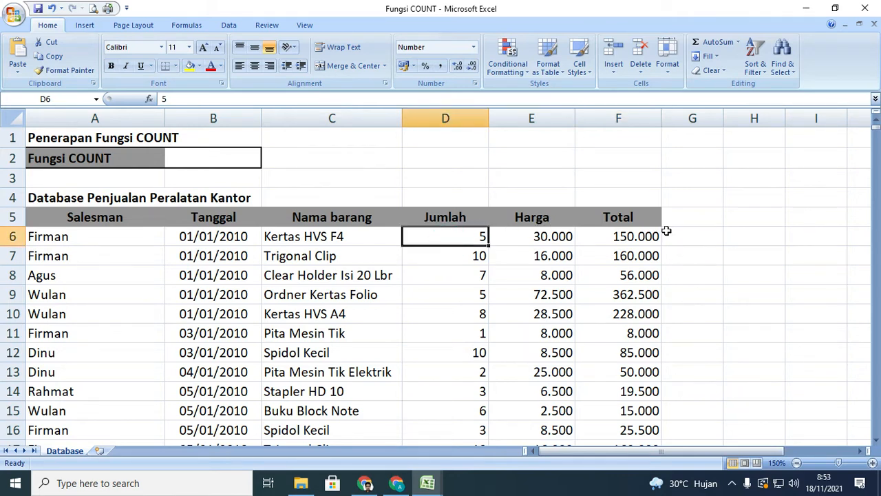
left_click(224, 238)
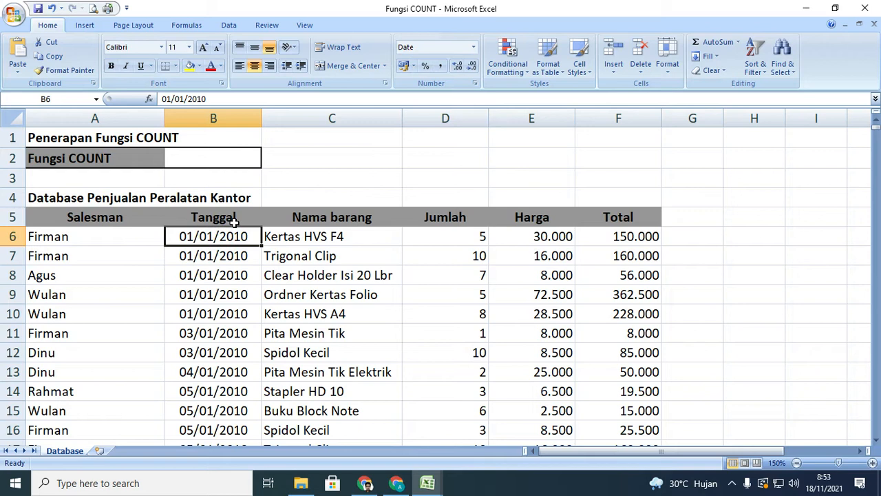
left_click(108, 242)
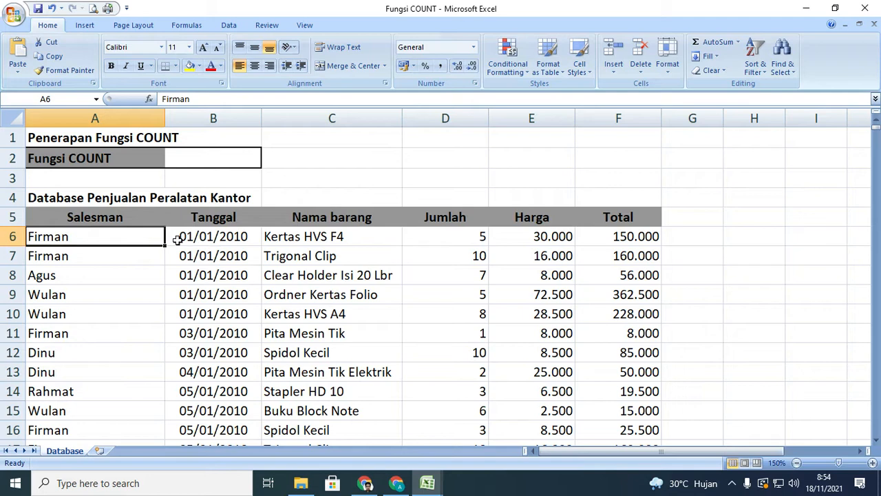
scroll(594, 293, "down", 10)
scroll(599, 296, "down", 11)
left_click(621, 174)
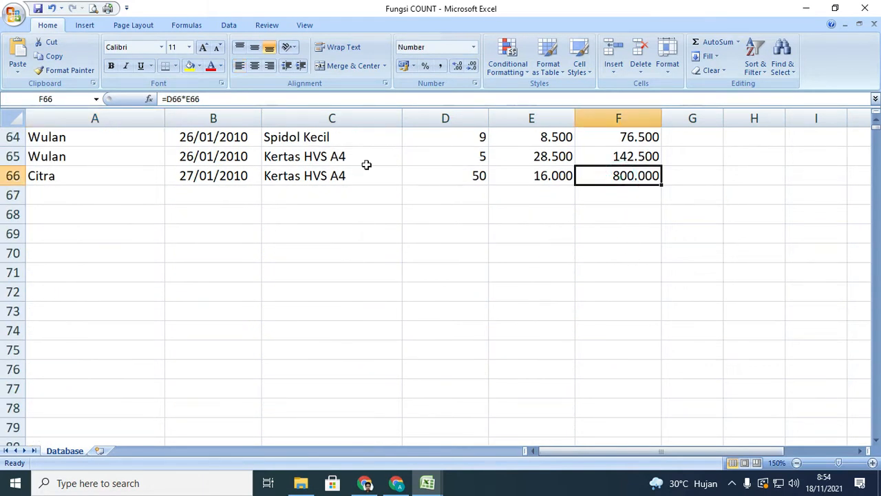
scroll(291, 175, "up", 20)
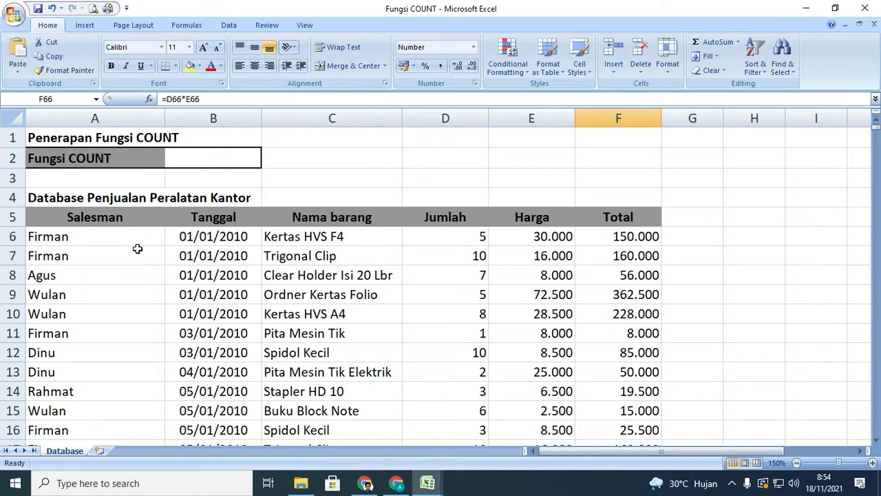
left_click(462, 219)
left_click(541, 216)
left_click(585, 218)
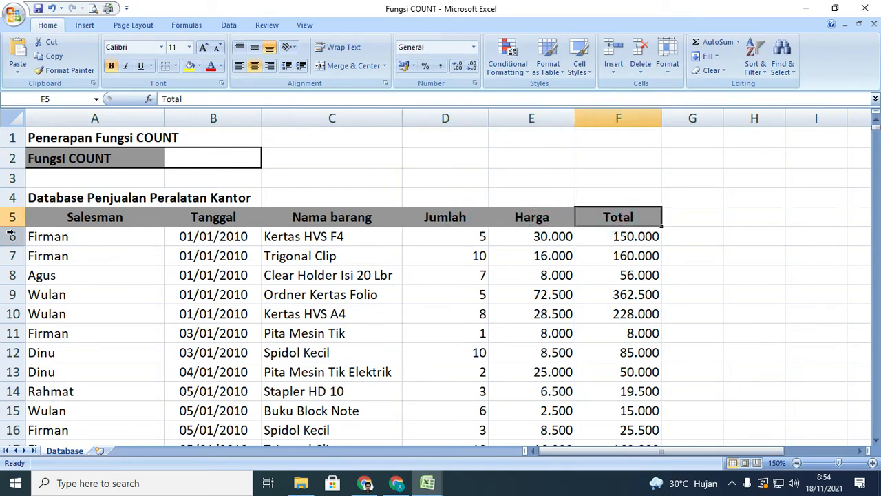
left_click(212, 215)
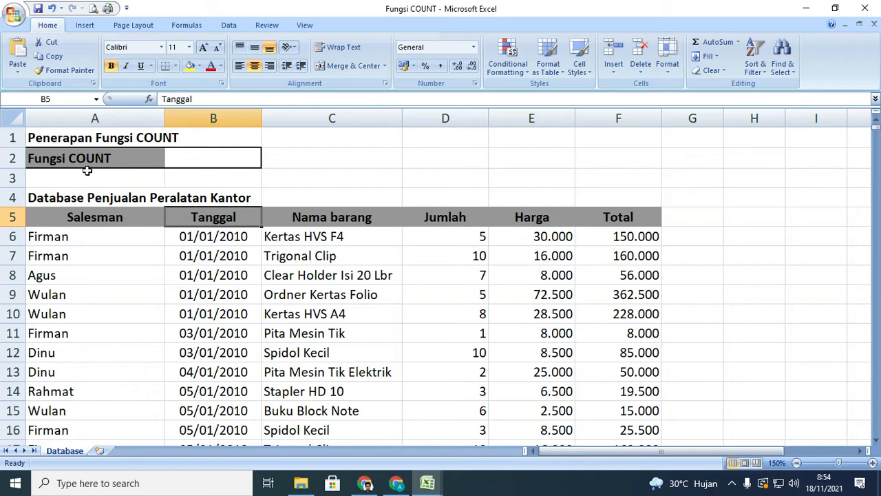
- Start a COUNT formula in cell B2 that covers the whole sales data range A6:F66
left_click(227, 159)
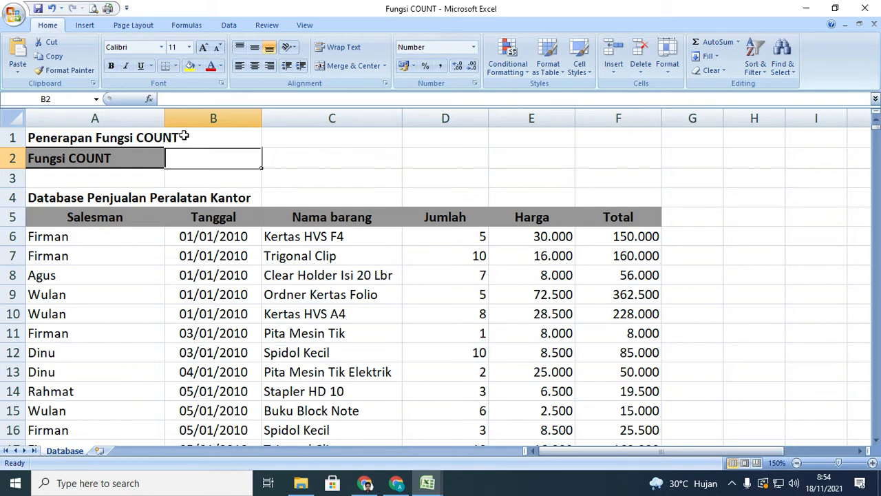
type("=")
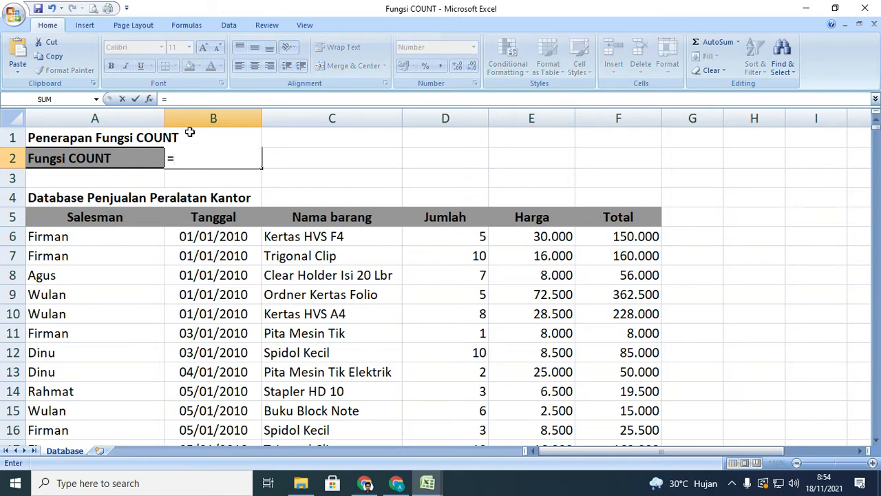
type("CO")
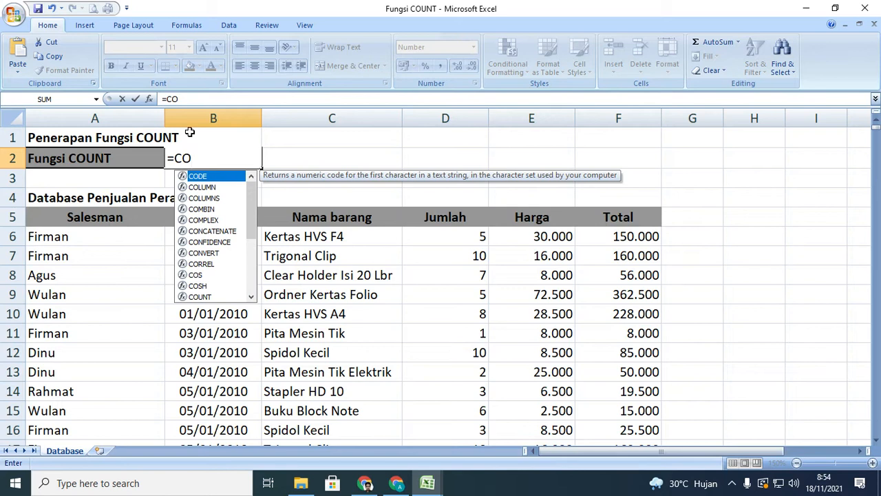
type("UNT(")
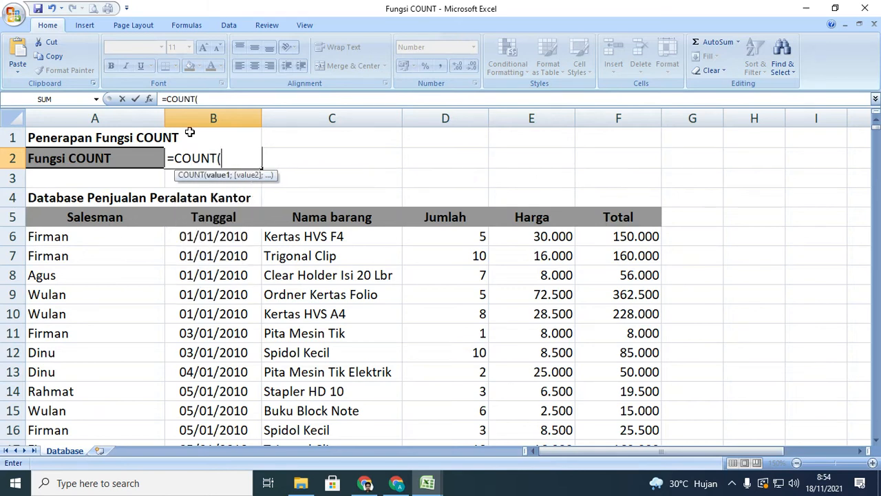
left_click(116, 241)
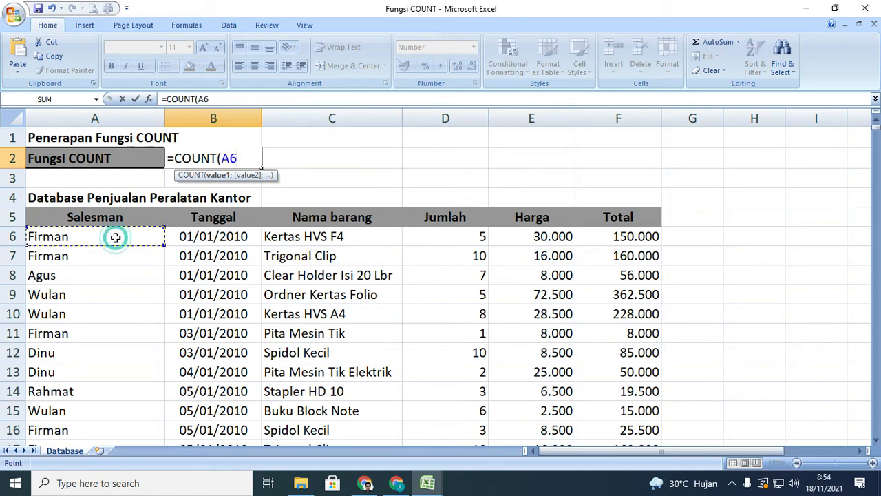
key("F8")
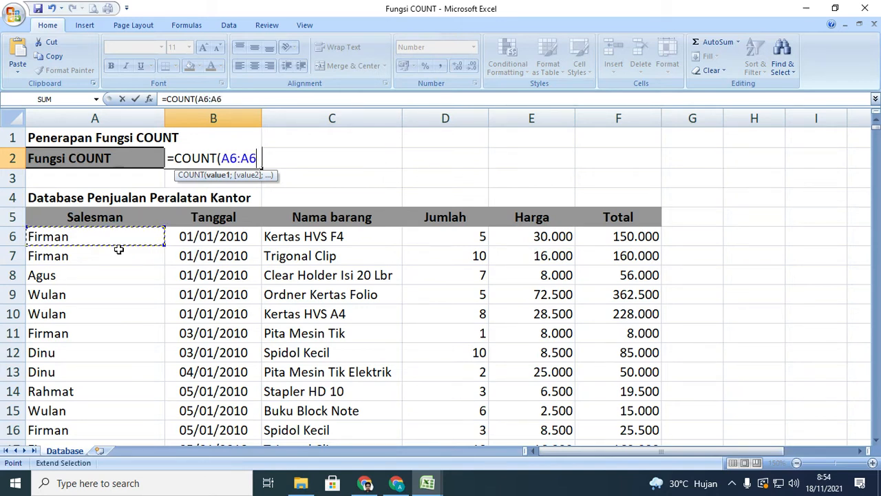
scroll(454, 373, "down", 20)
scroll(615, 318, "up", 2)
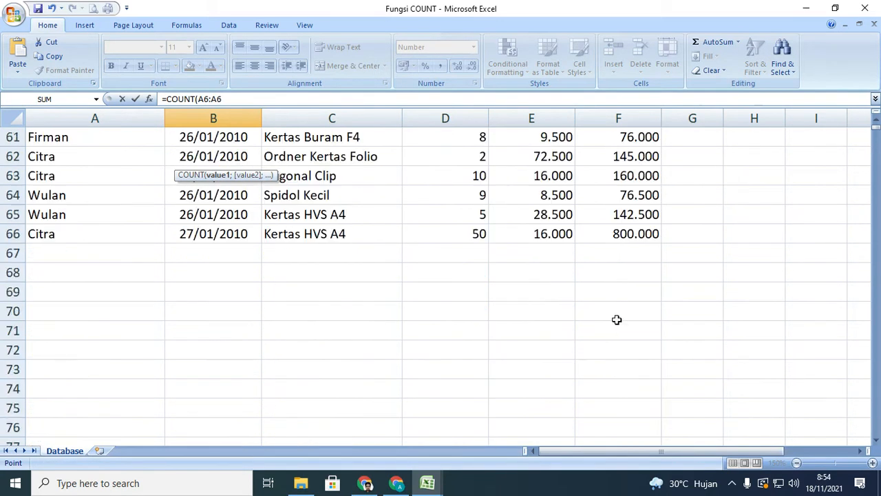
left_click(640, 234)
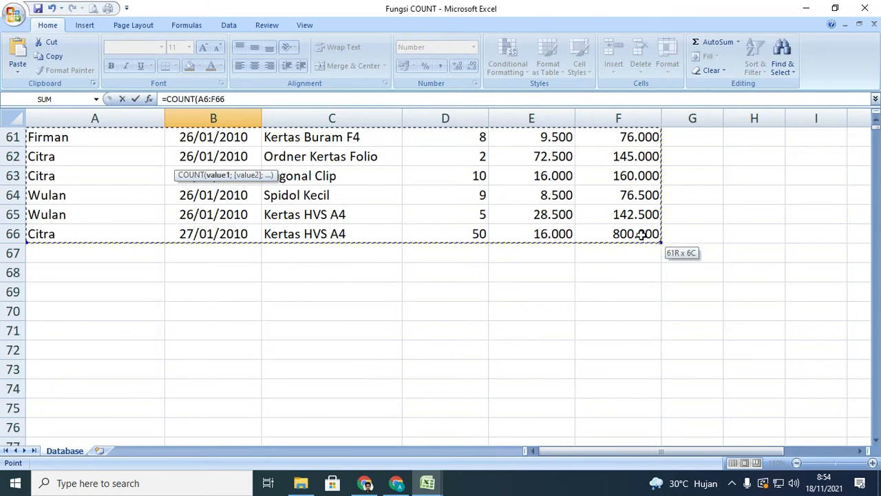
- Check the A6:F66 range from its first to last data row, and complete the COUNT formula in B2
scroll(335, 252, "up", 20)
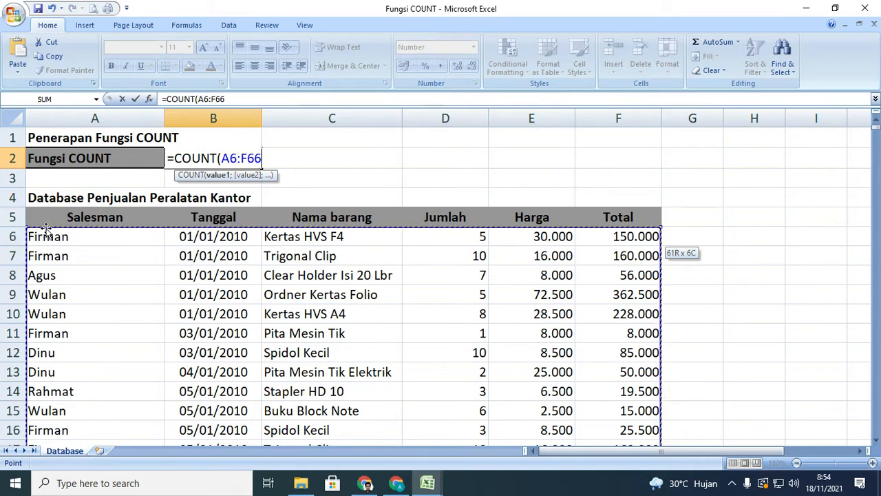
scroll(815, 278, "down", 1)
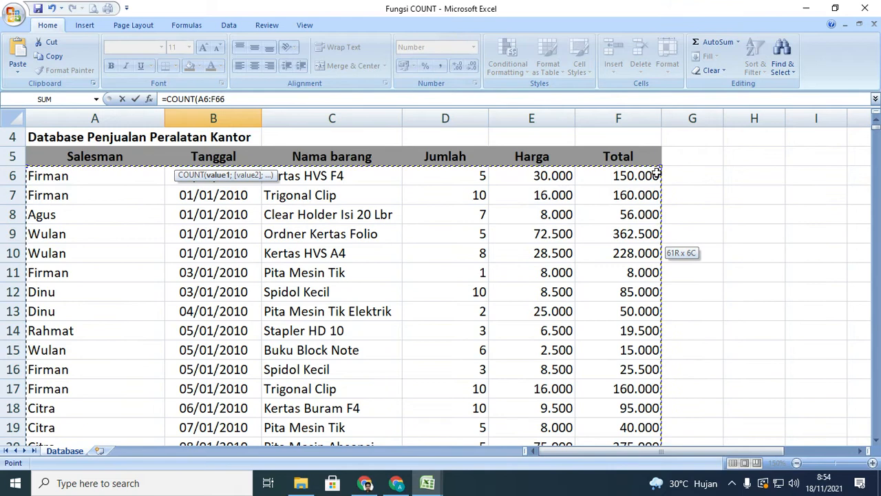
scroll(161, 210, "up", 1)
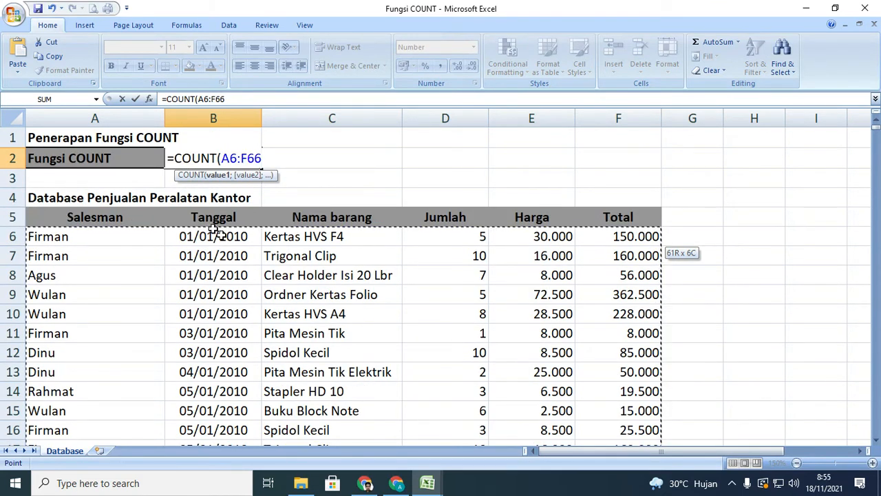
scroll(649, 334, "down", 19)
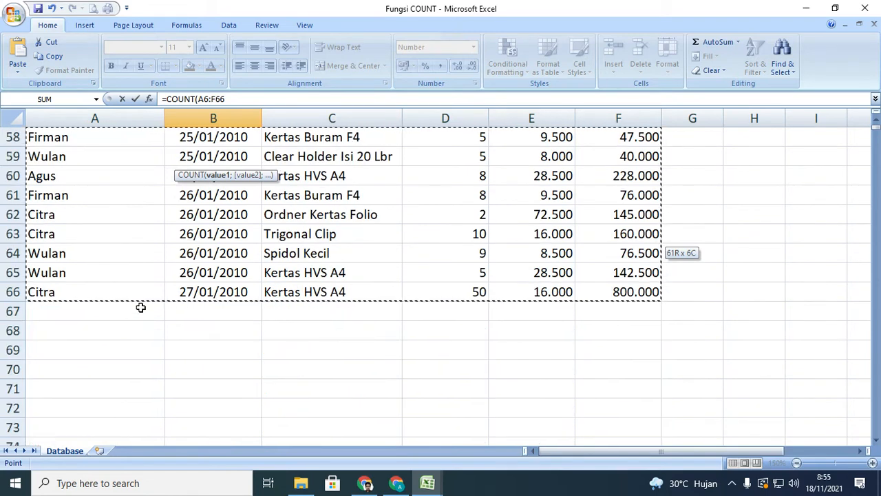
scroll(81, 212, "up", 18)
scroll(77, 216, "up", 1)
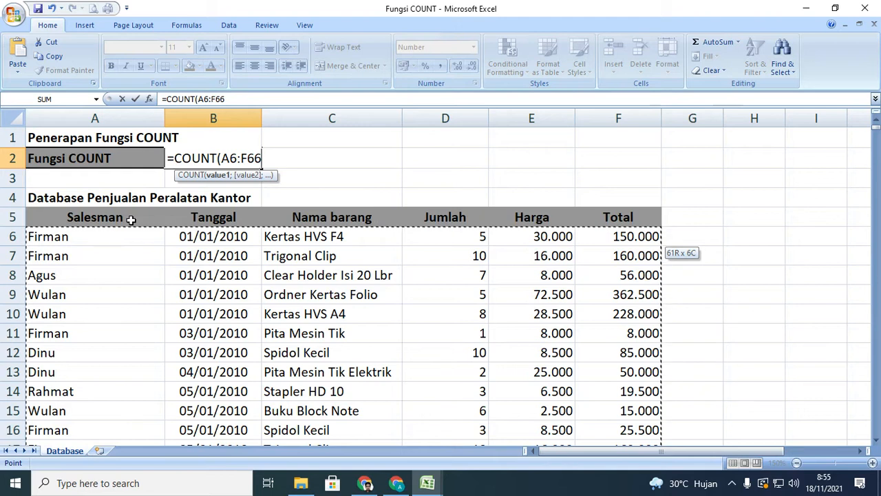
type(")")
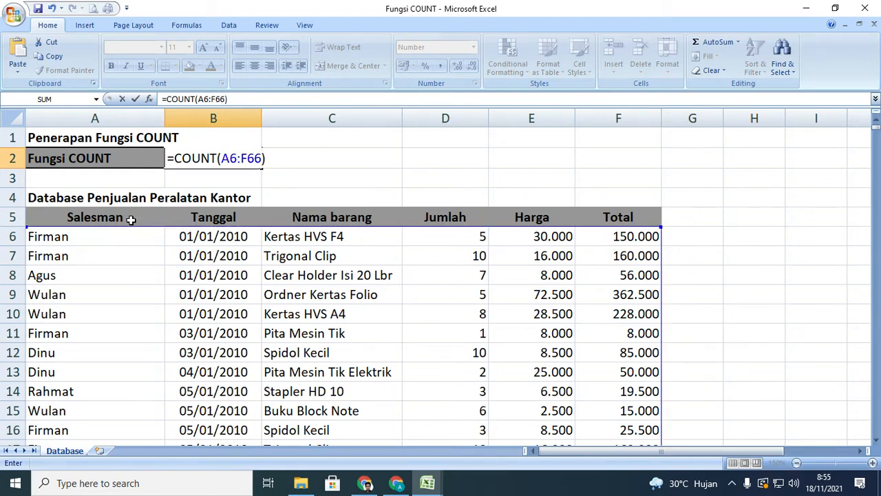
key("Return")
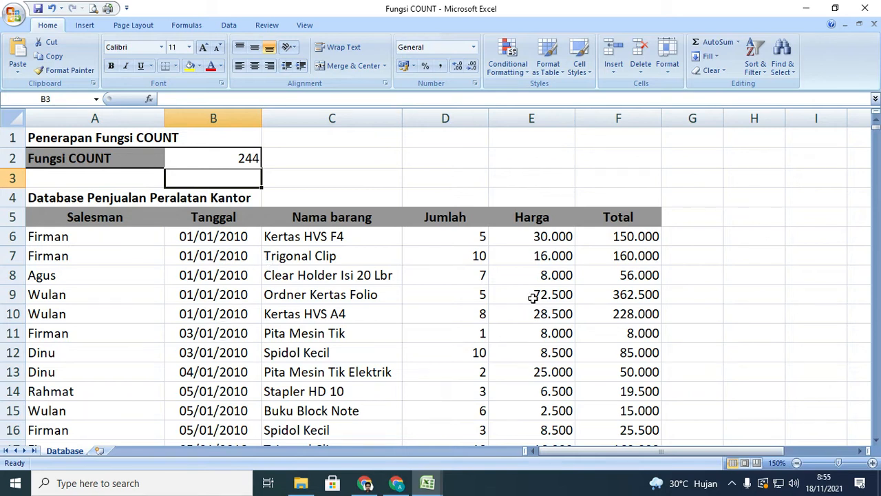
- Clear the Tanggal dates in cells B7:B8 of the sales table
scroll(259, 317, "down", 7)
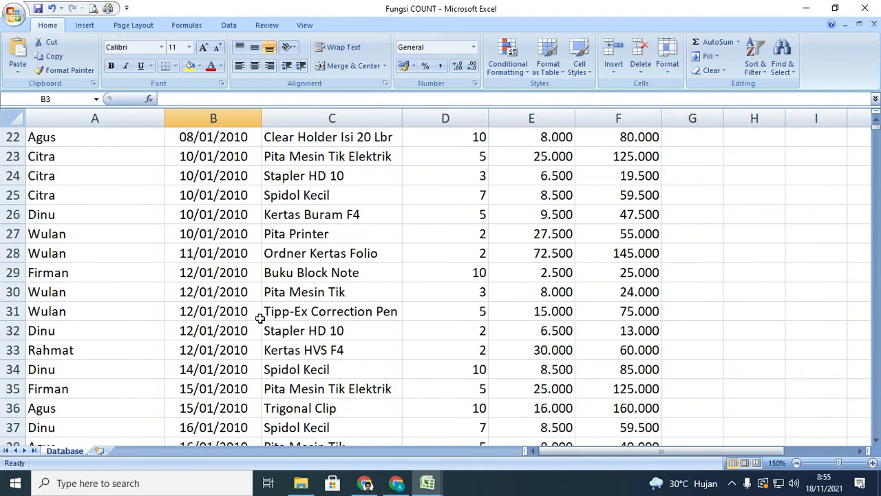
scroll(242, 321, "up", 7)
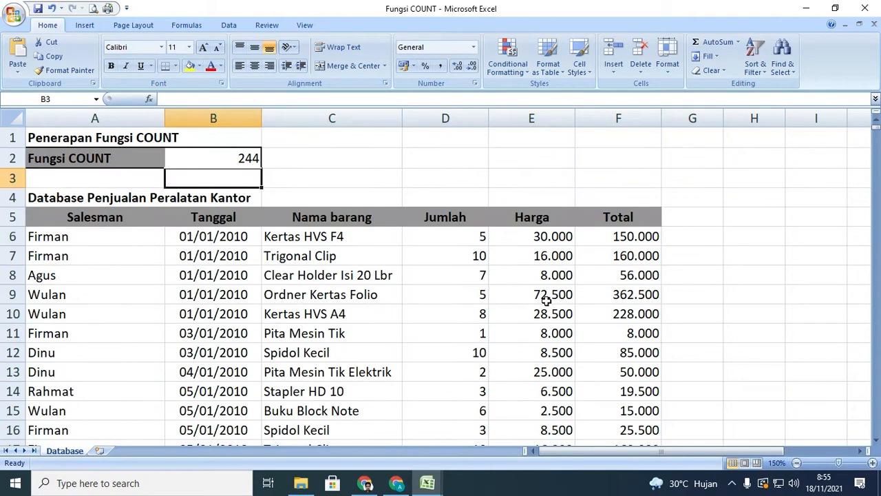
scroll(75, 309, "down", 2)
scroll(187, 308, "up", 2)
left_click_drag(210, 253, 204, 279)
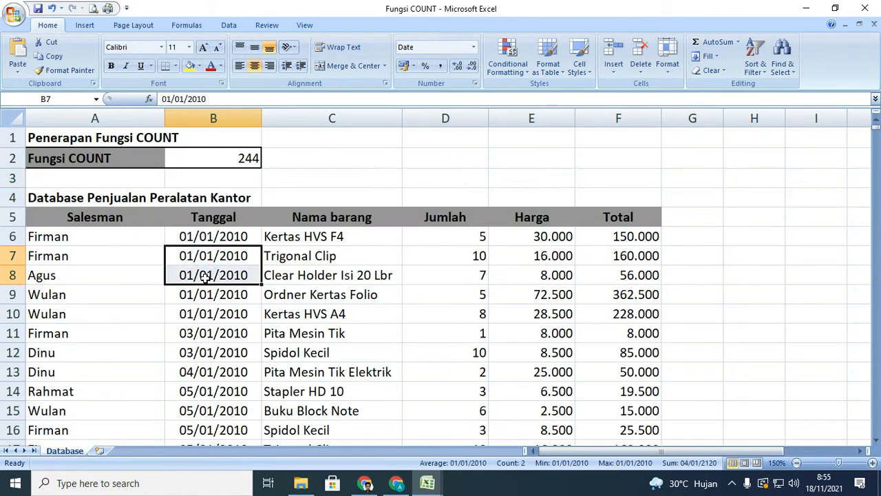
key("Delete")
- Clear the Harga values in cells E26:E27 of the sales table
scroll(509, 289, "down", 5)
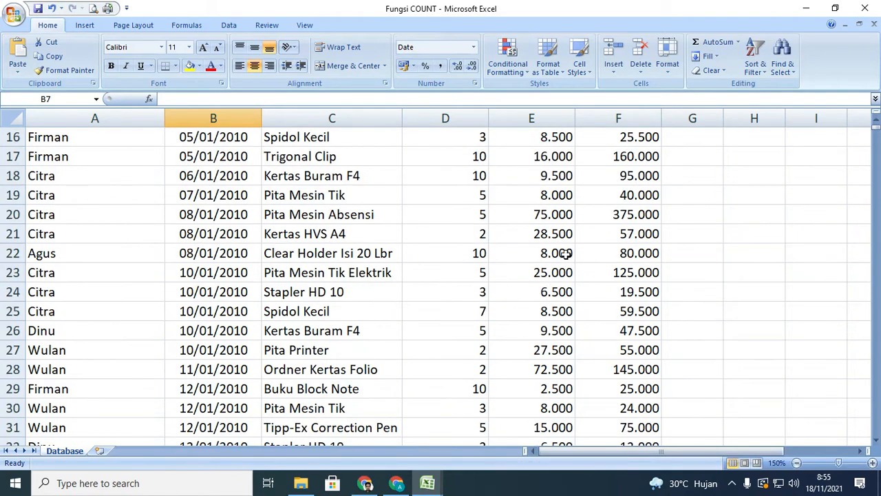
scroll(564, 254, "up", 5)
scroll(564, 279, "down", 5)
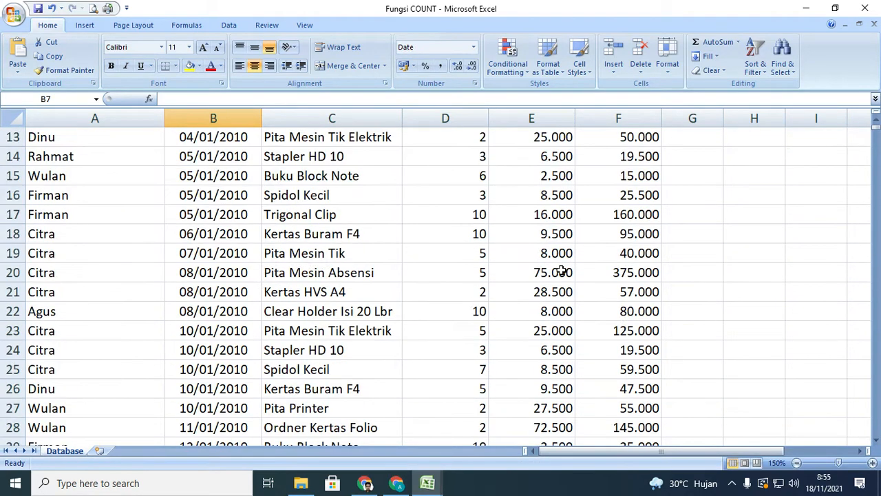
left_click_drag(555, 324, 554, 348)
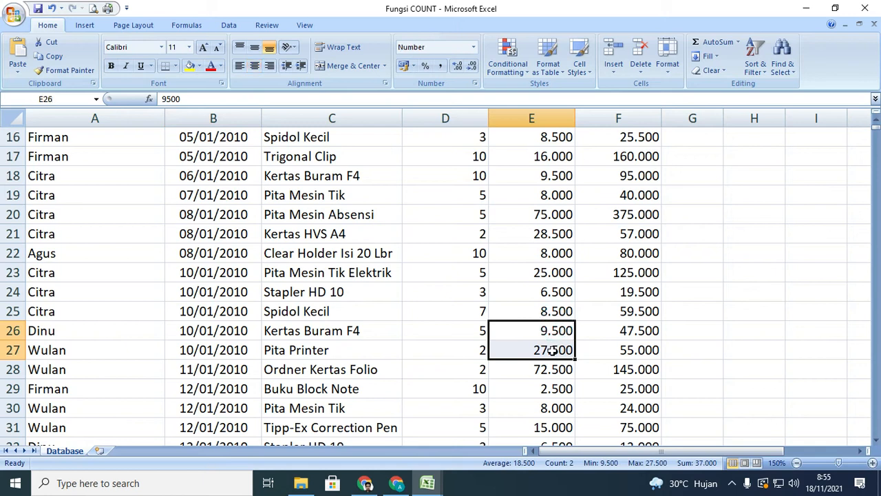
key("Delete")
- Clear the Jumlah values in cells D7:D8 of the sales table
scroll(594, 300, "up", 5)
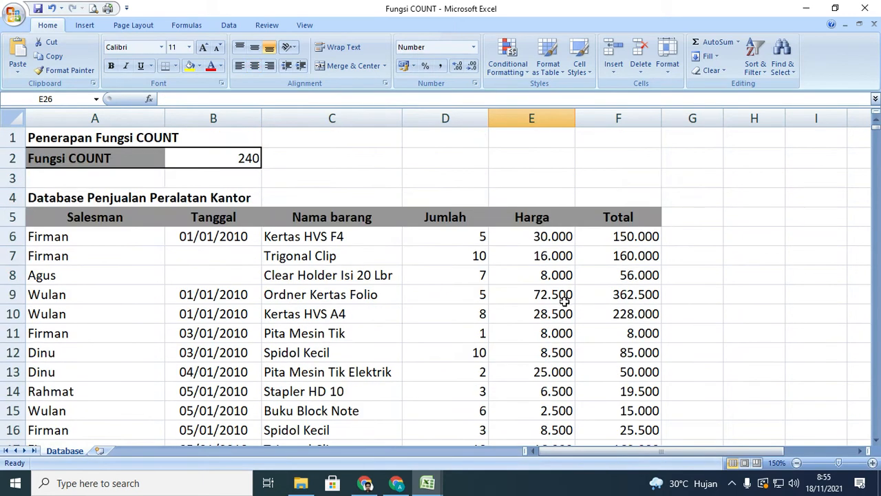
left_click_drag(479, 255, 478, 274)
key("Delete")
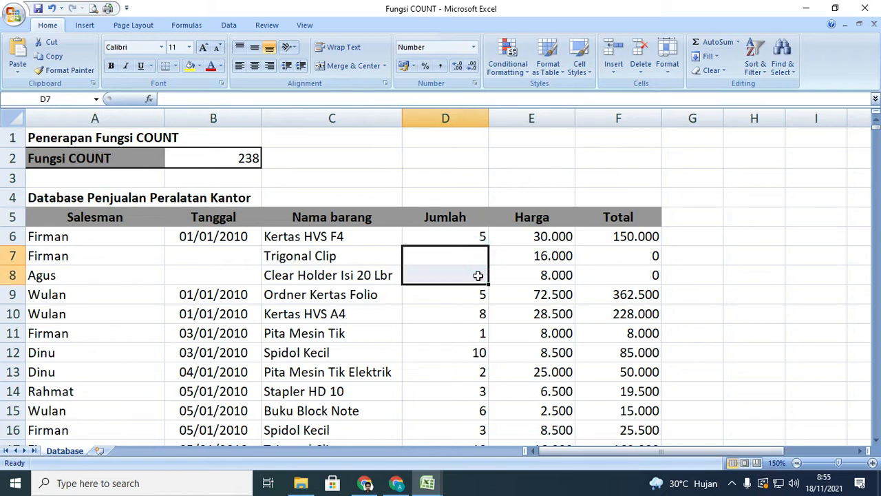
left_click(338, 316)
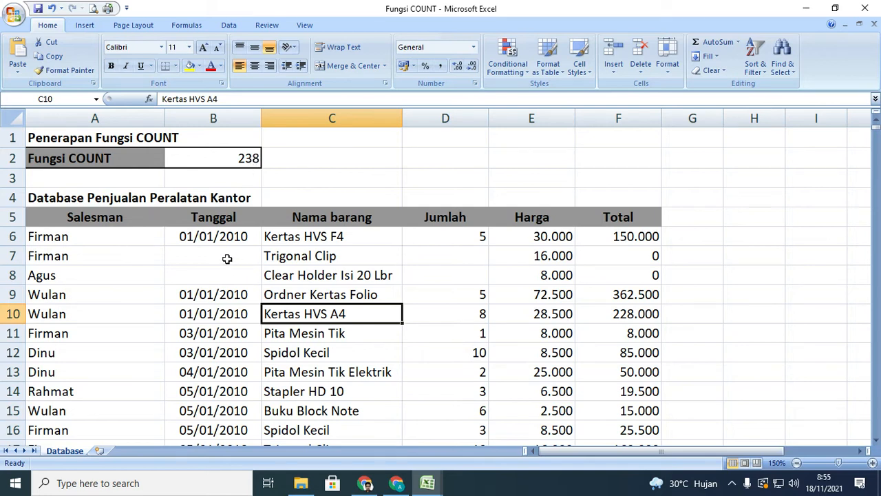
- Review the emptied cells B7:B8, D7:D8 and E26:E27 against the COUNT result in B2
mouse_move(227, 258)
left_mouse_down()
mouse_move(232, 272)
mouse_move(234, 250)
mouse_move(233, 263)
left_mouse_up()
scroll(481, 296, "down", 1)
scroll(445, 246, "up", 1)
left_click_drag(444, 259, 444, 275)
scroll(390, 287, "down", 7)
scroll(390, 288, "down", 5)
scroll(163, 199, "up", 12)
left_click_drag(227, 260, 229, 276)
left_click_drag(448, 262, 450, 273)
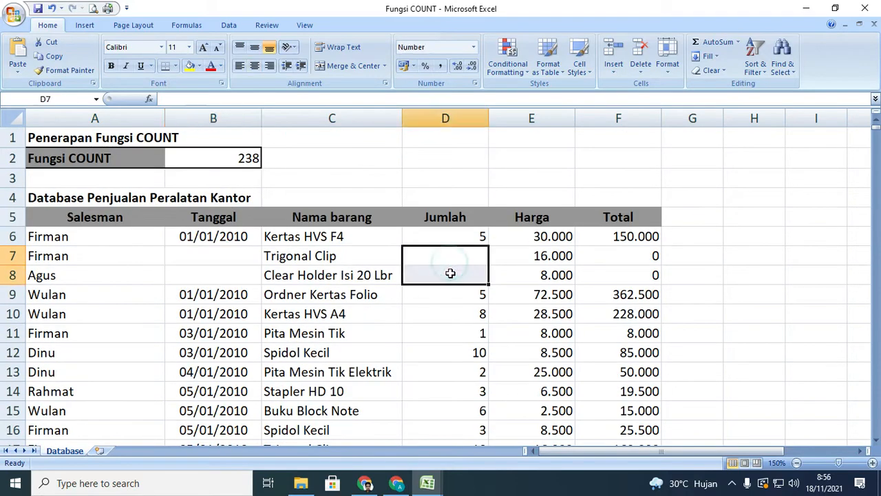
scroll(450, 274, "down", 6)
left_click_drag(544, 275, 549, 297)
scroll(354, 300, "down", 15)
scroll(468, 311, "up", 8)
scroll(441, 311, "up", 13)
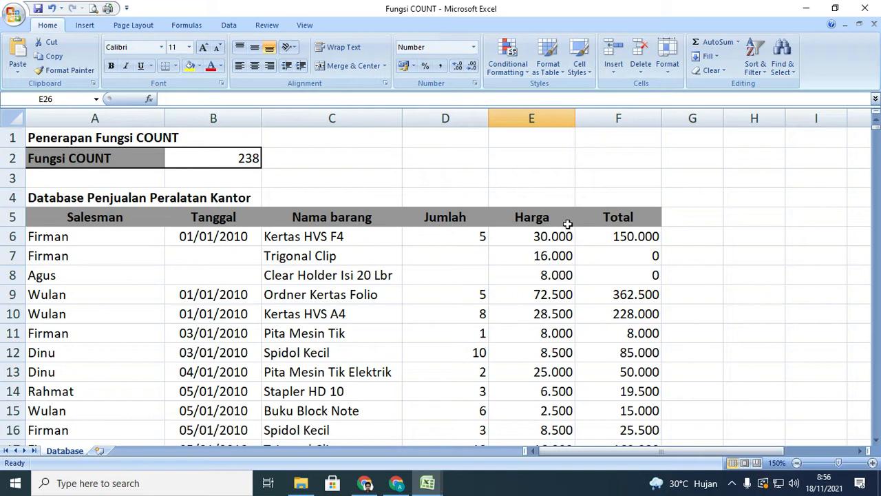
- Examine the Total formulas in cells F7 and F8, whose rows have no Jumlah value
left_click(406, 274)
left_click(633, 261)
left_click(640, 277)
left_click(641, 255)
left_click(640, 274)
left_click(642, 254)
left_click(641, 273)
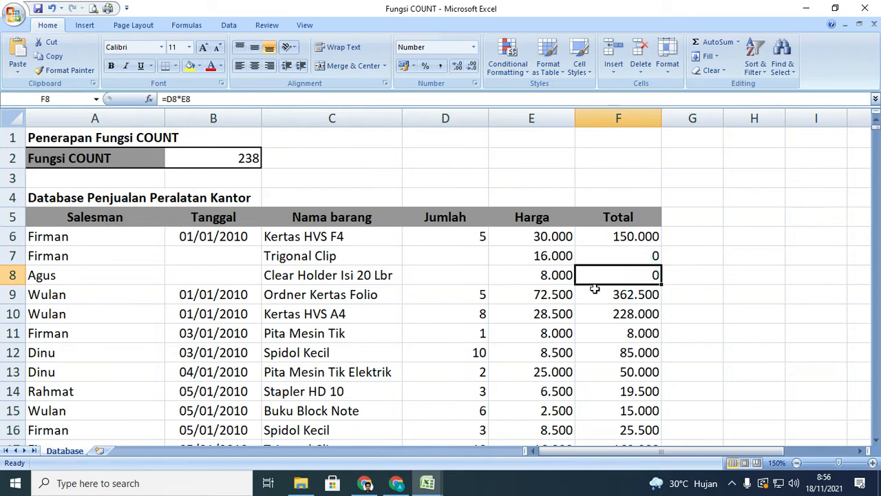
left_click(590, 256)
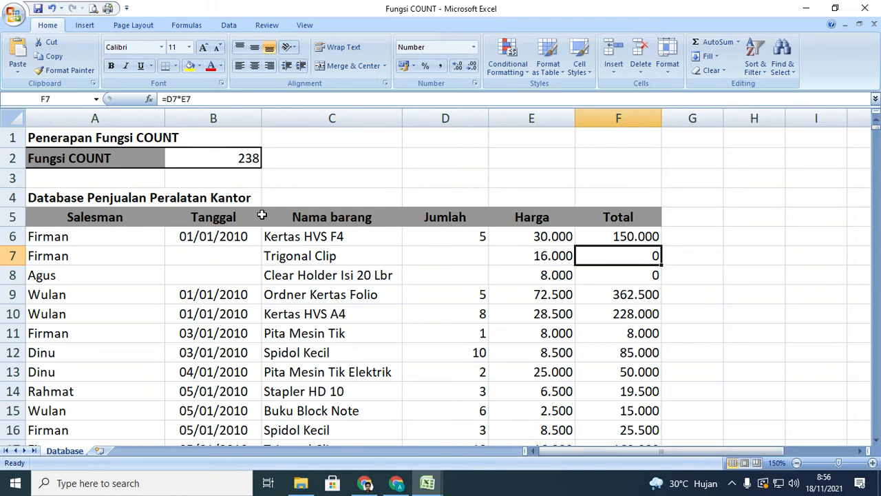
- Recheck the blank Jumlah cells D7:D8 and the blank Tanggal cells B7 and B8
left_click_drag(482, 257, 474, 269)
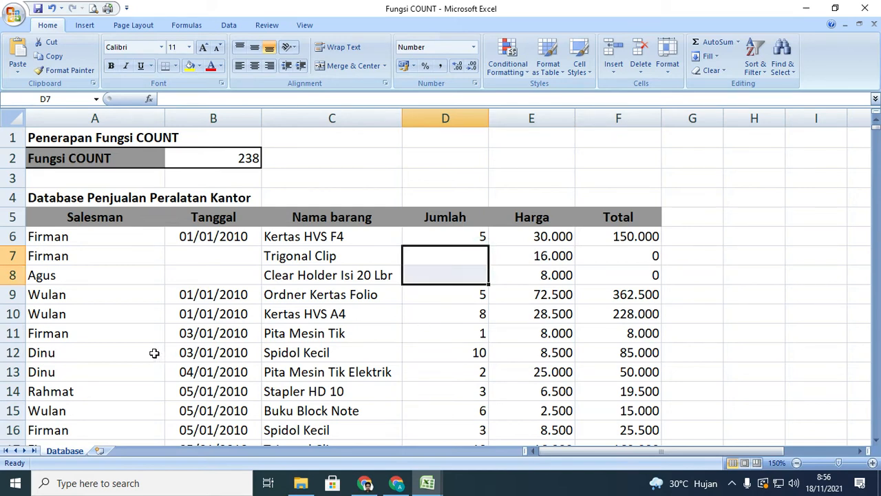
left_click(210, 256)
left_click(232, 278)
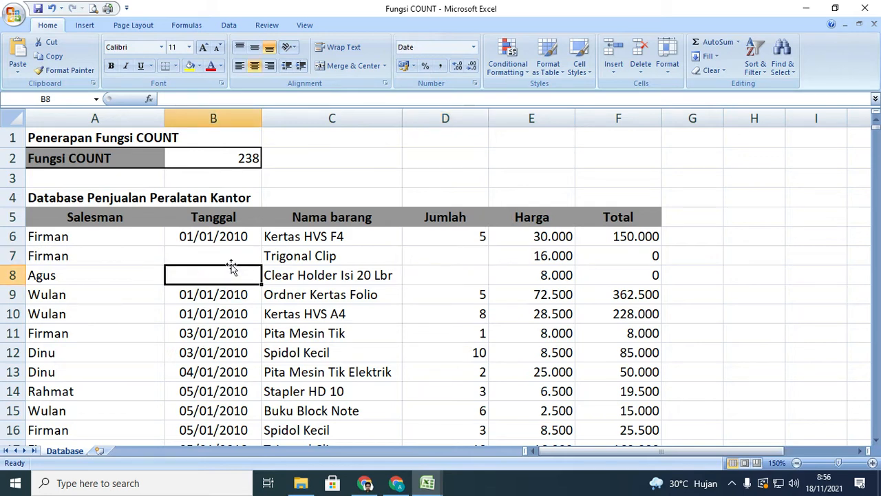
left_click(234, 256)
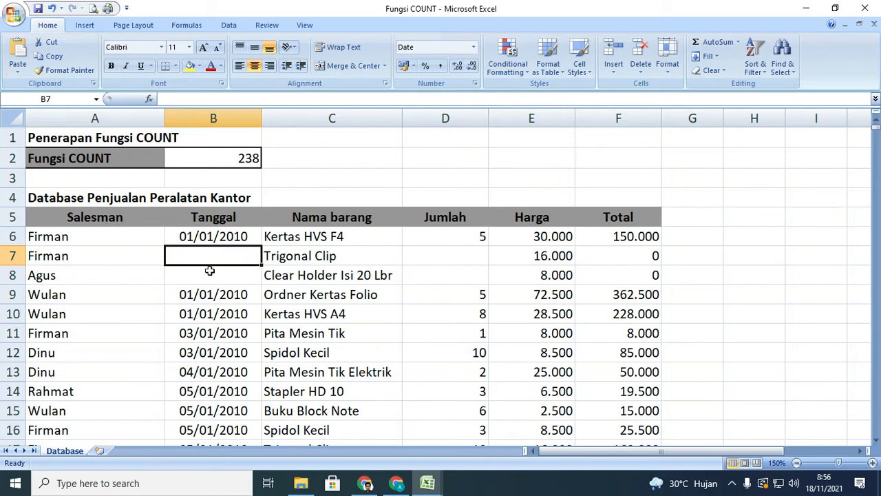
- Switch to the Fungsi COUNTA workbook, enlarge the sheet to 160% zoom and select the first Salesman cell, A6
mouse_move(428, 480)
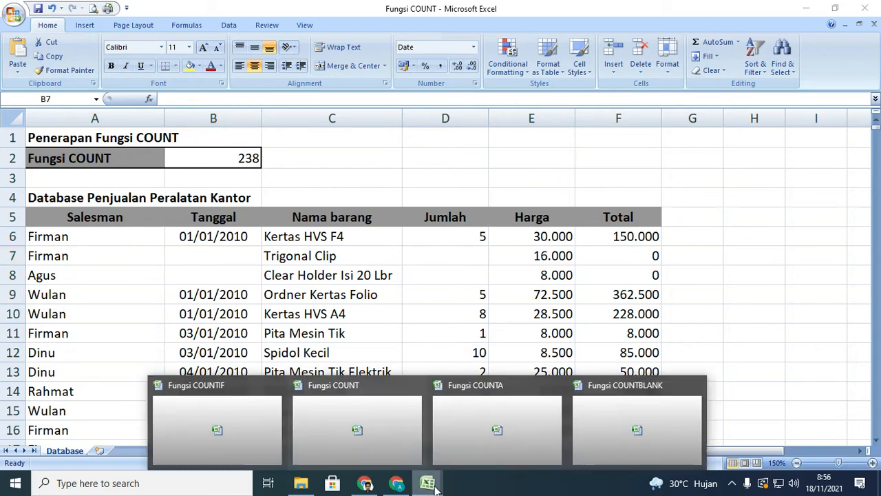
left_click(461, 430)
left_click(129, 256)
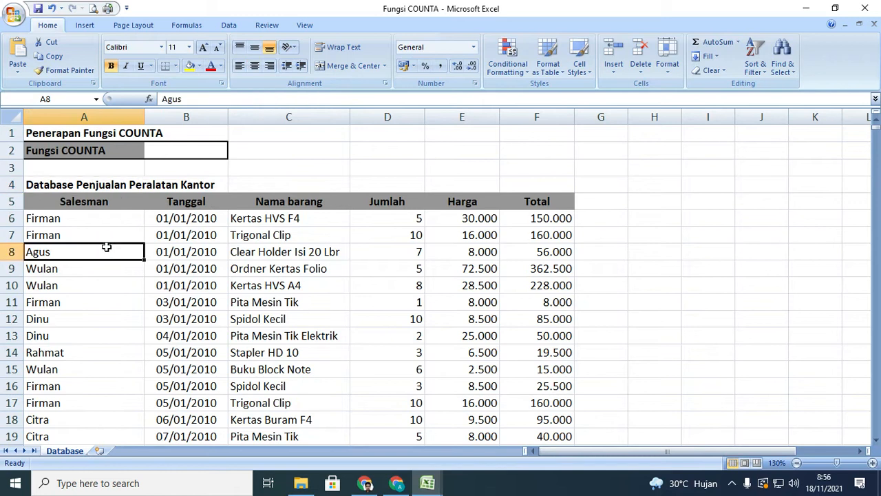
scroll(249, 272, "up", 2)
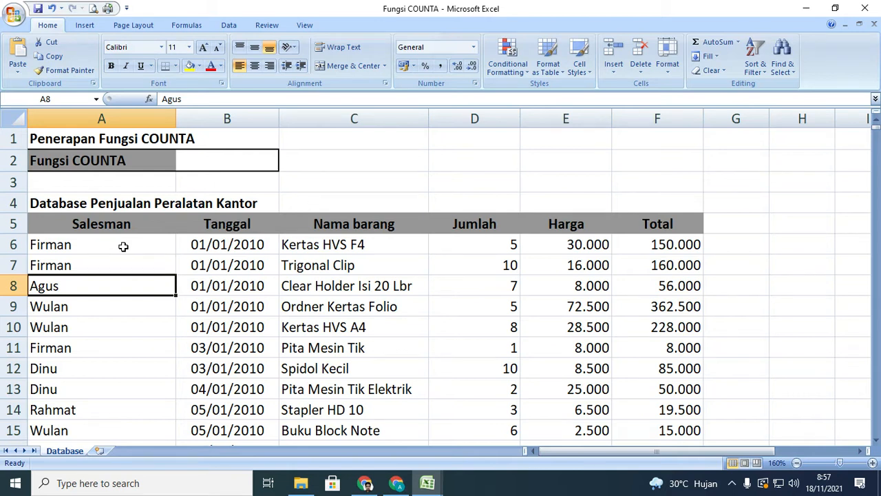
left_click(77, 248)
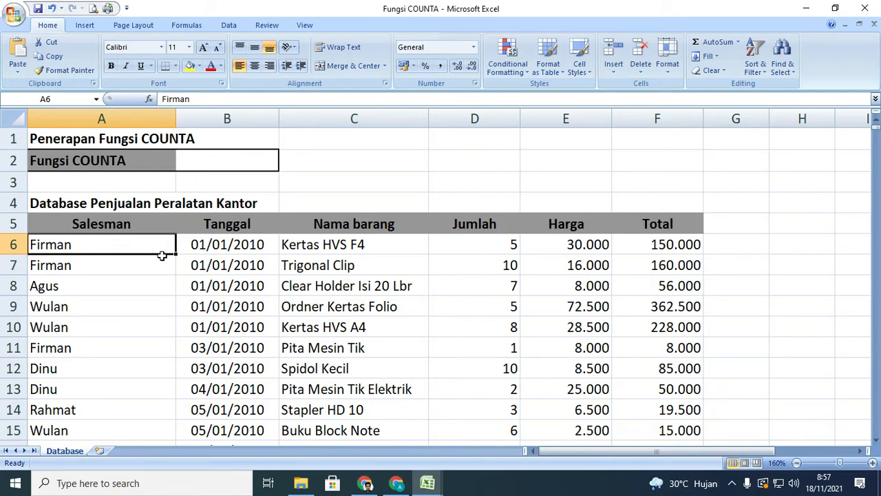
- Check how far the sales table extends, down to the last Total cell, F66
scroll(161, 254, "down", 20)
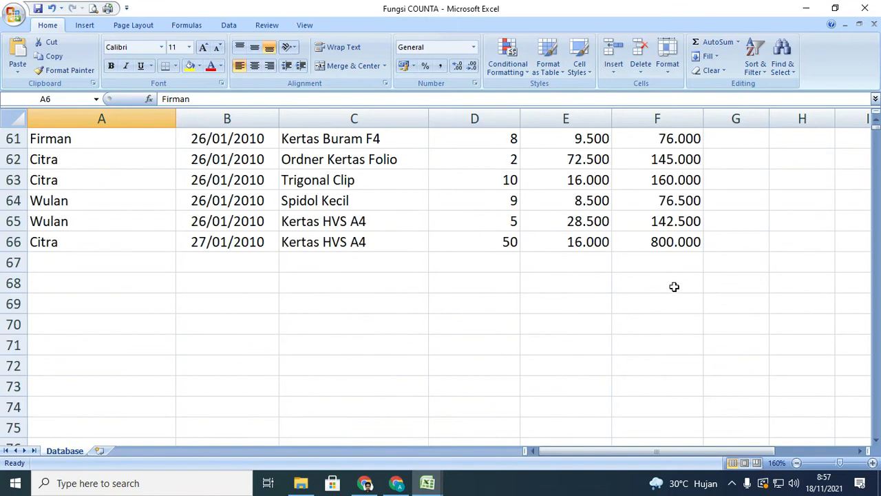
left_click(668, 248)
scroll(238, 212, "up", 16)
scroll(237, 212, "up", 4)
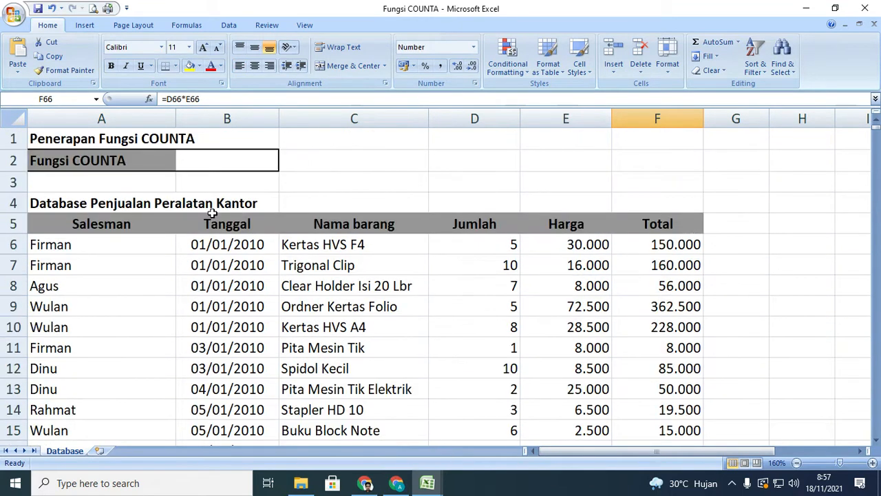
- Enter the formula =COUNTA(A6:F66) in cell B2 beside the Fungsi COUNTA label
left_click(234, 165)
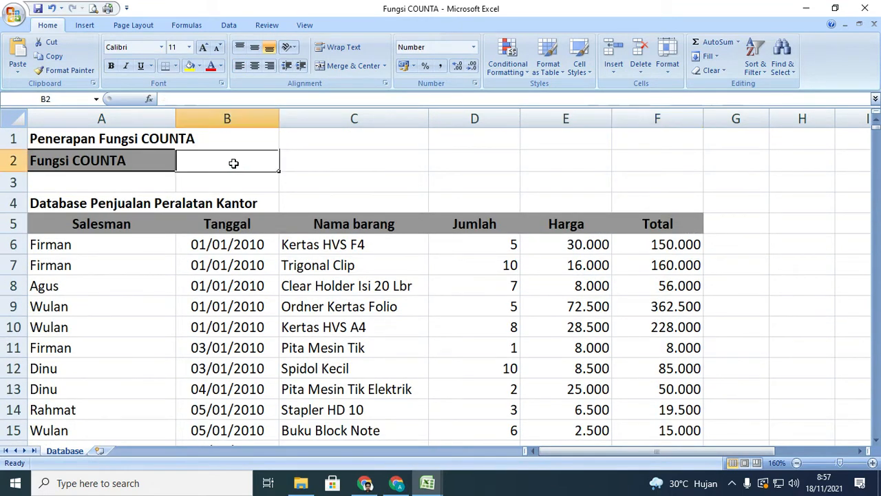
type("=")
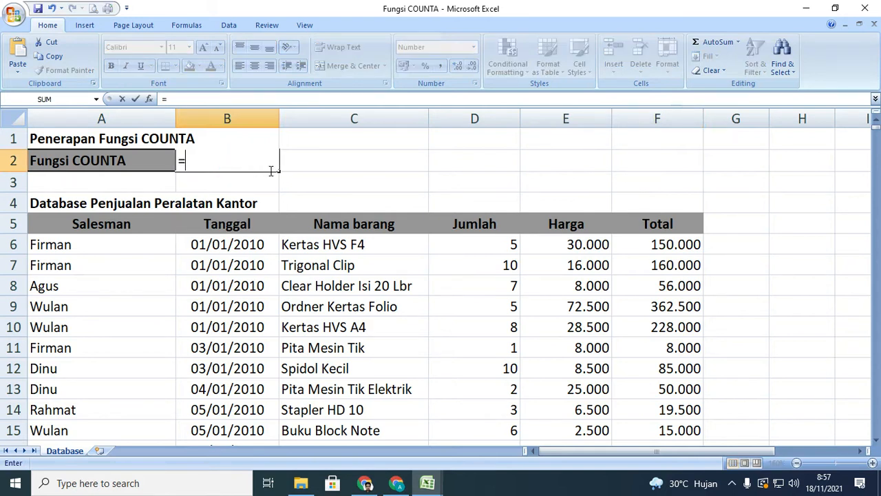
type("CO")
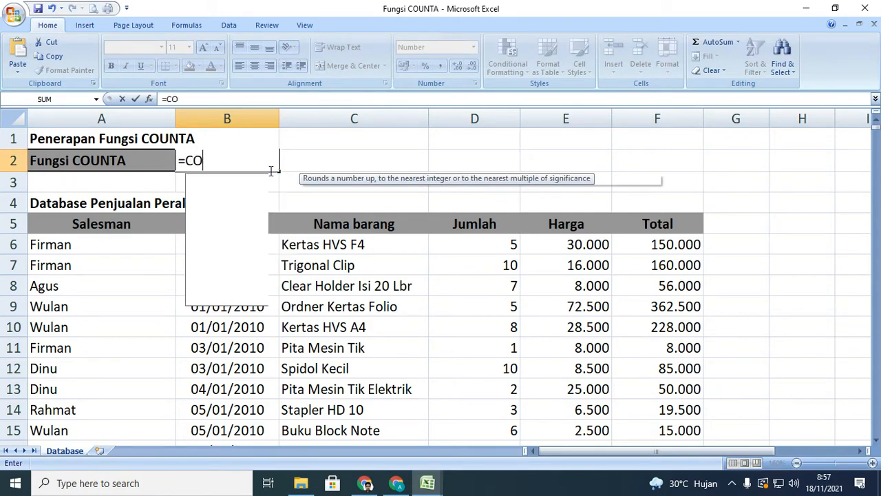
type("UNTA(")
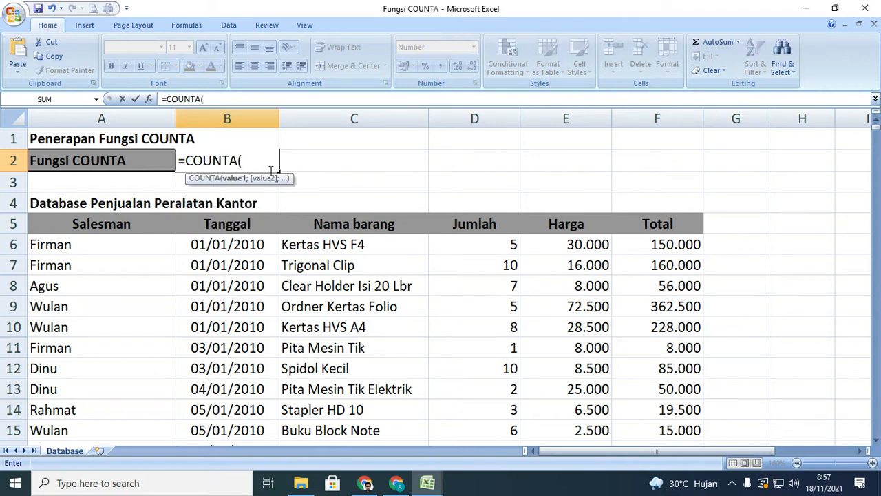
left_click(98, 242)
key("ctrl+shift+Down")
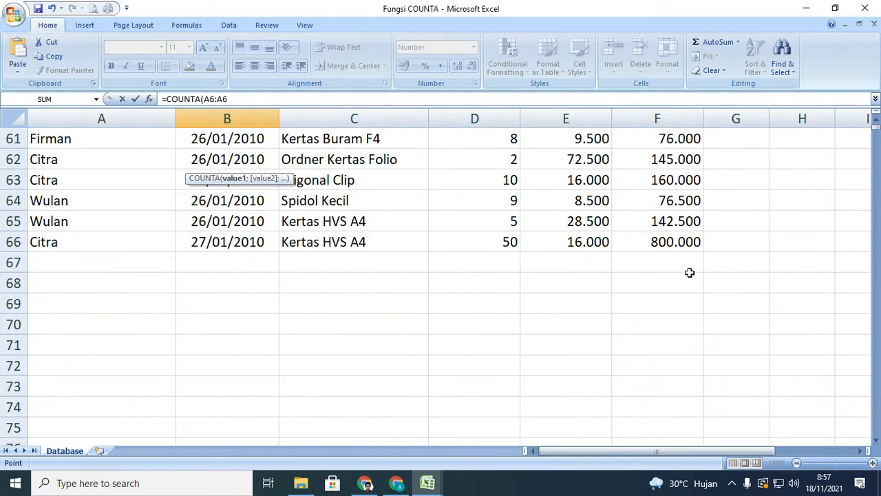
left_click(684, 241, "shift")
scroll(213, 236, "up", 20)
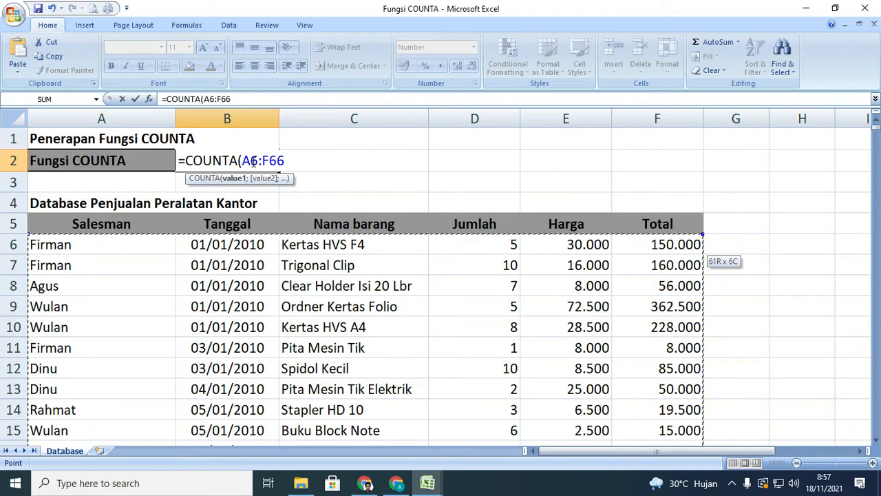
type(")")
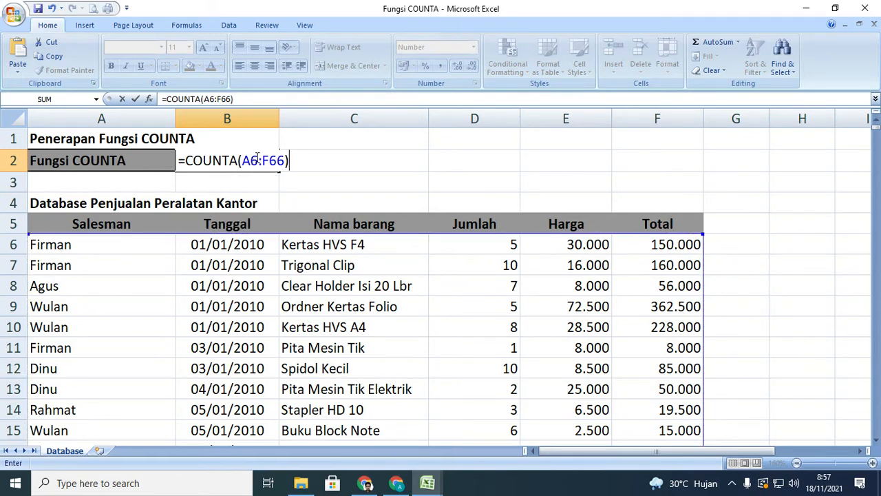
key("Return")
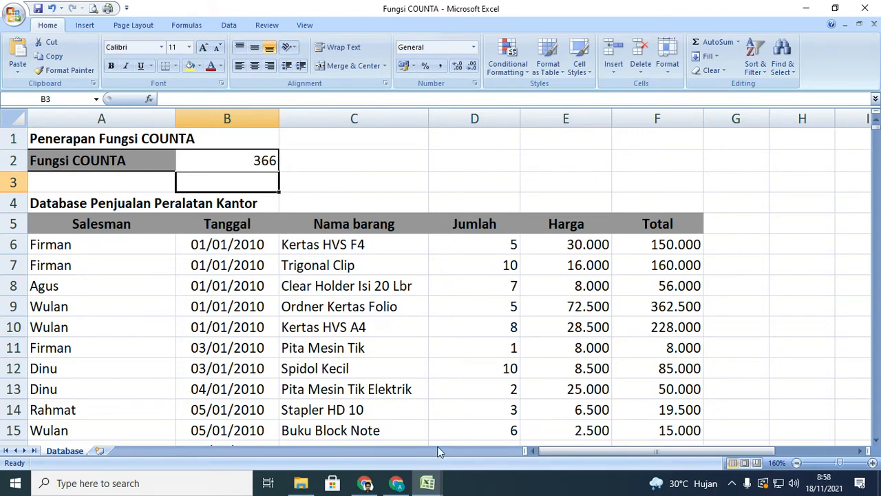
- Compare with the COUNT formula in B2 of the Fungsi COUNT workbook, and return to Fungsi COUNTA
left_click(427, 483)
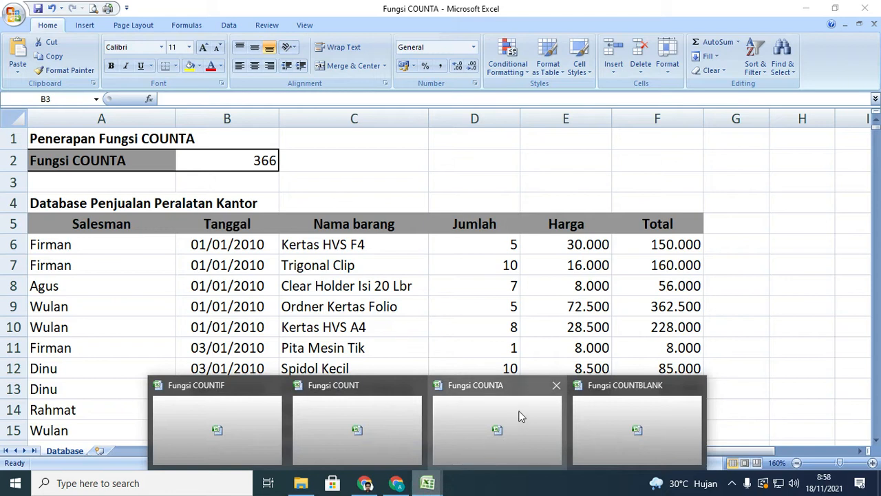
left_click(326, 415)
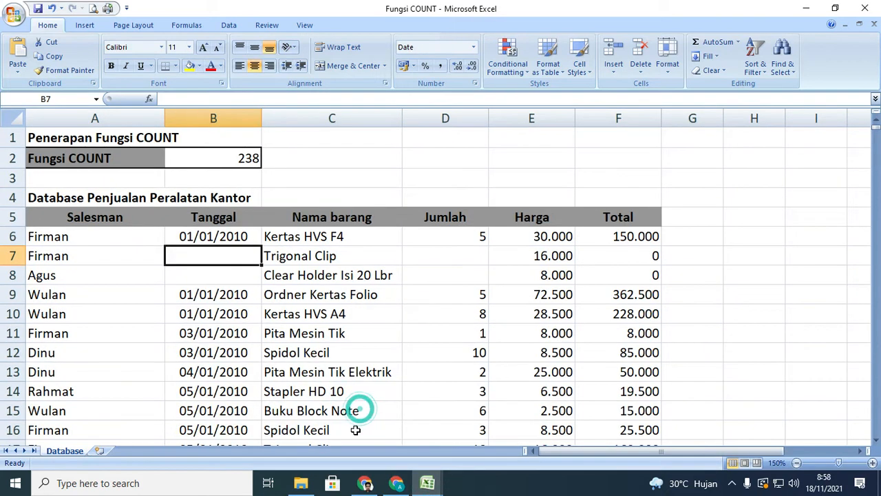
left_click(206, 150)
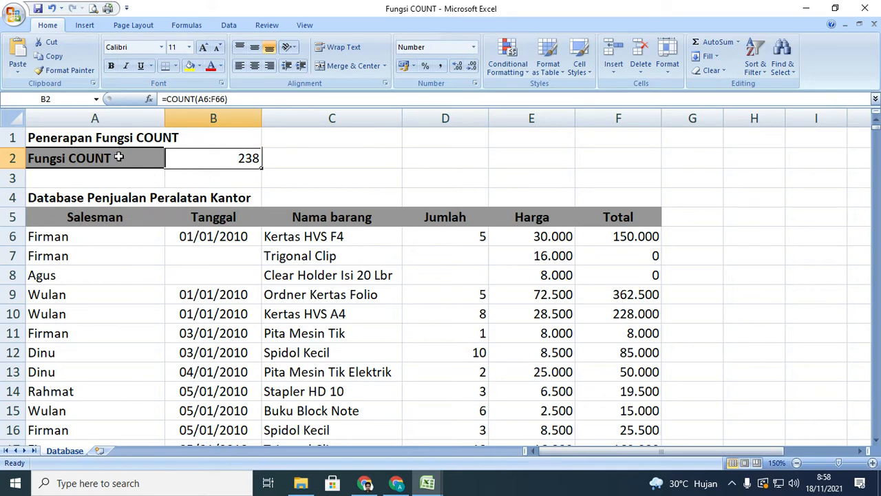
mouse_move(427, 483)
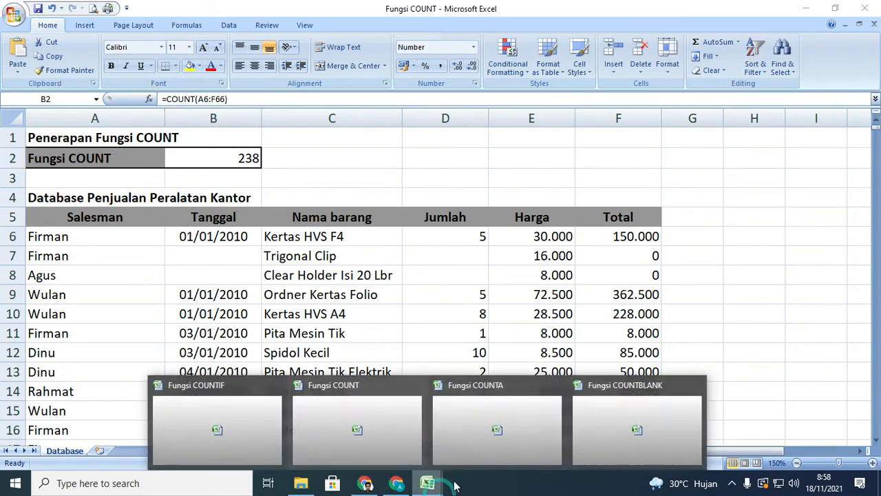
left_click(507, 425)
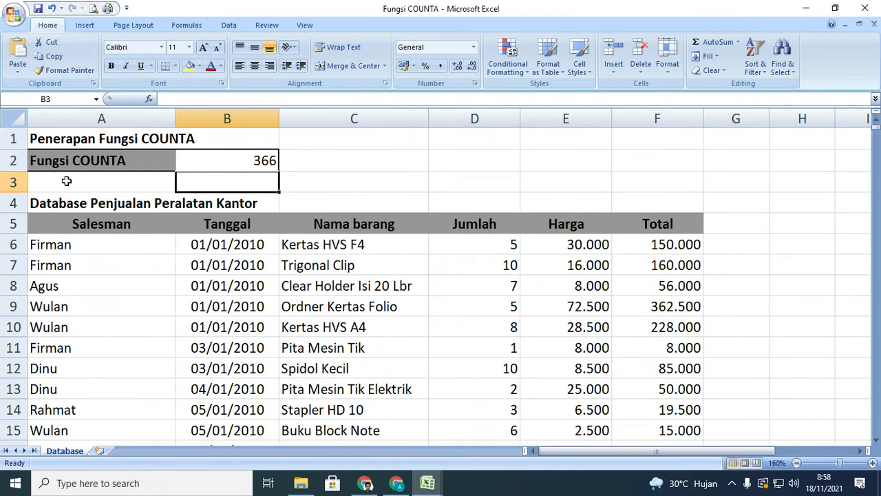
- Review the table's text, date and number entries from A6 down against the COUNTA result in B2
left_click(34, 243)
scroll(619, 296, "down", 6)
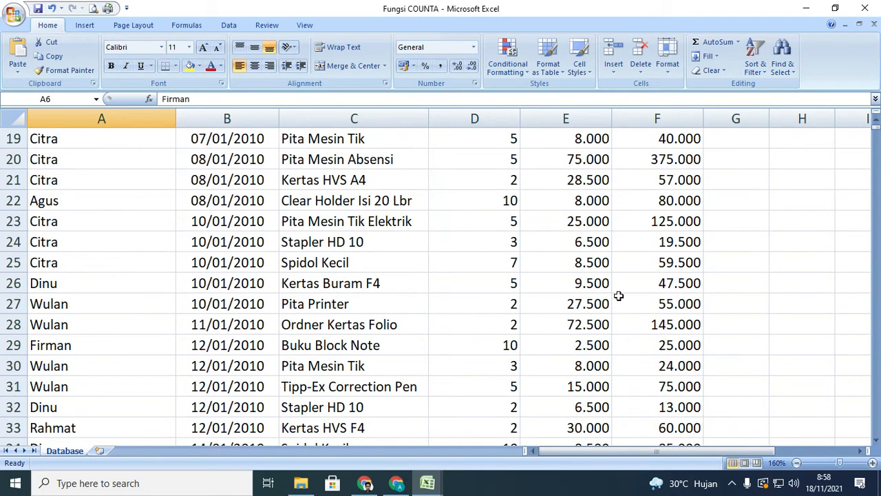
scroll(619, 296, "down", 9)
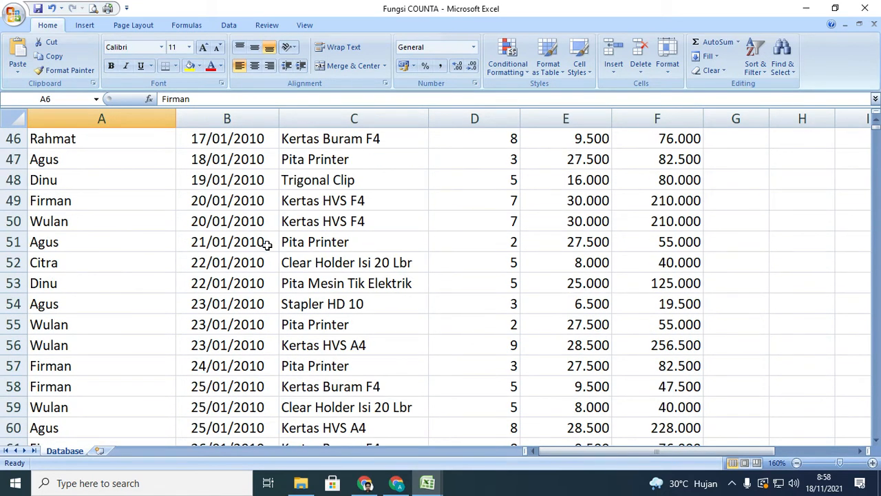
scroll(316, 245, "down", 4)
scroll(159, 251, "up", 13)
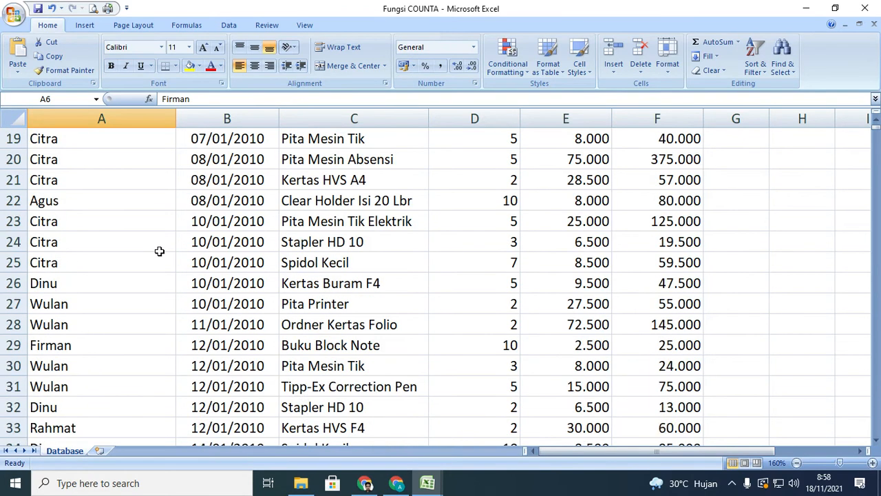
scroll(159, 250, "up", 6)
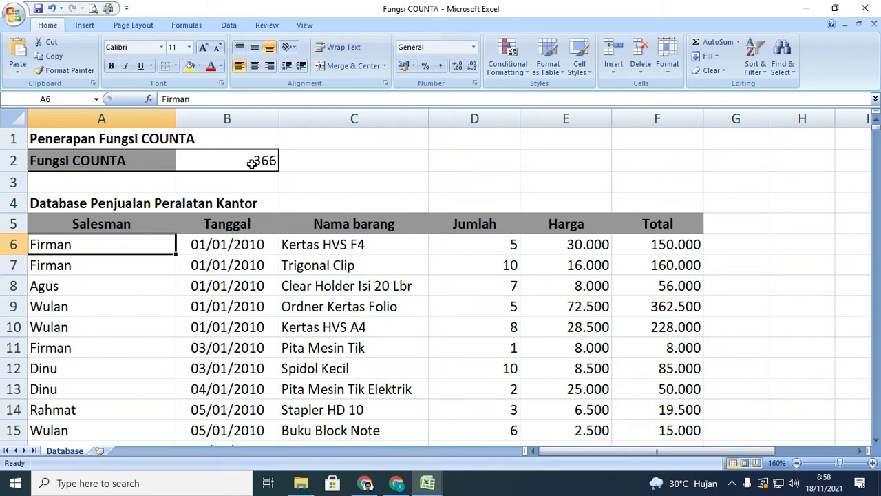
scroll(507, 357, "down", 6)
scroll(523, 354, "down", 12)
scroll(511, 321, "up", 18)
- Clear the Salesman entries in cells A10, A12 and A14
left_click(104, 333)
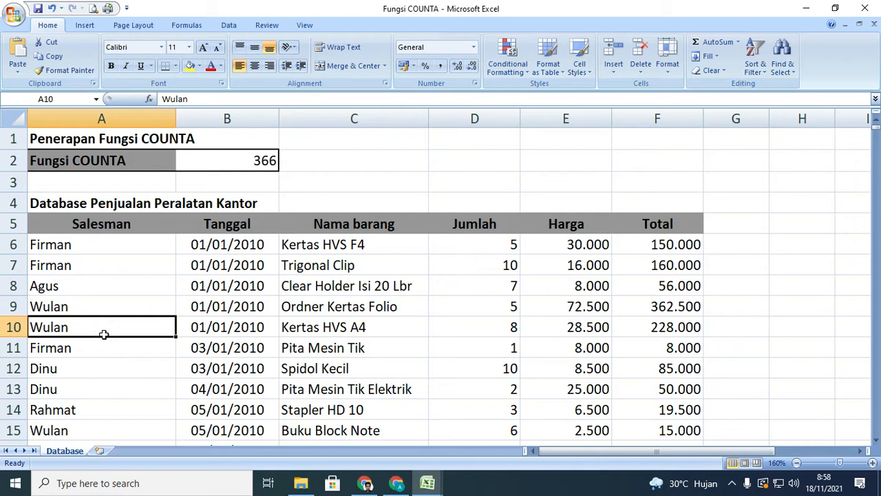
key("Delete")
left_click(95, 366)
key("Delete")
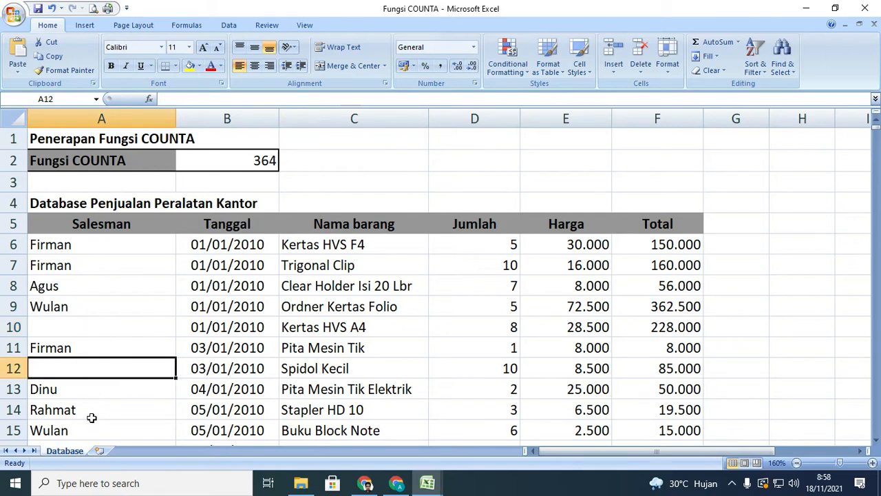
left_click(90, 412)
key("Delete")
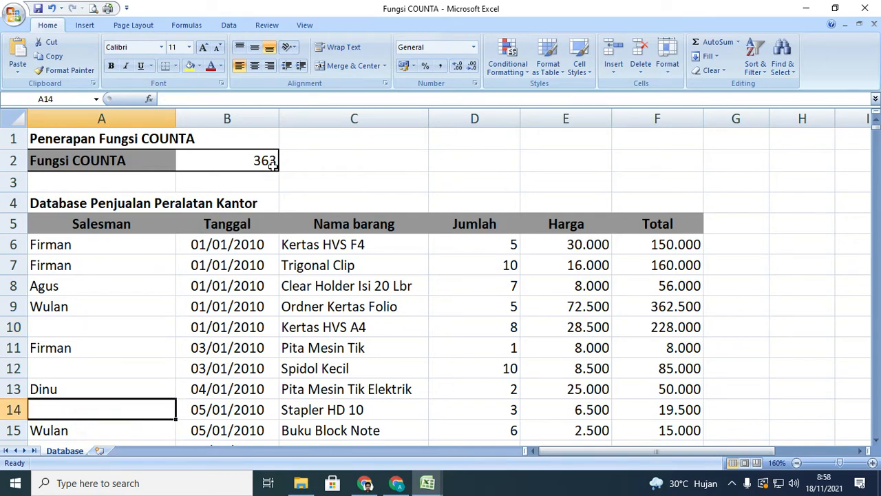
- Clear the Harga values in cells E7, E11 and E14
left_click(71, 256)
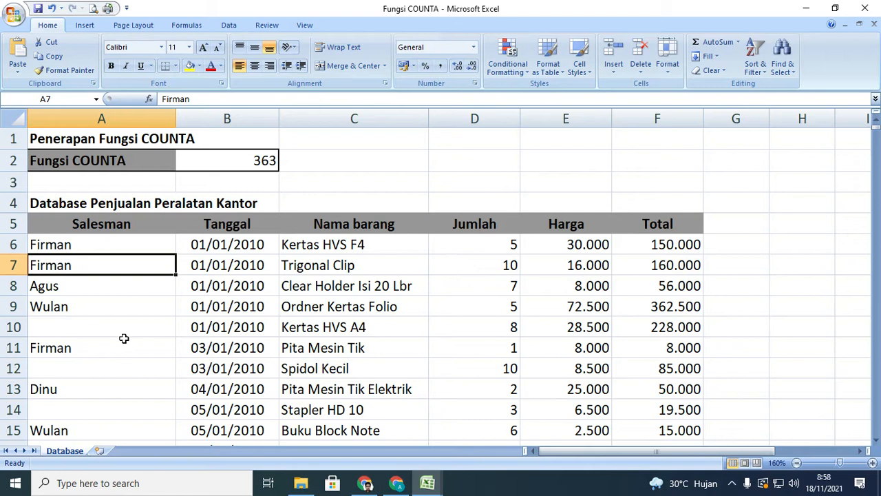
left_click(575, 266)
key("Delete")
left_click(581, 347)
key("Delete")
left_click(578, 412)
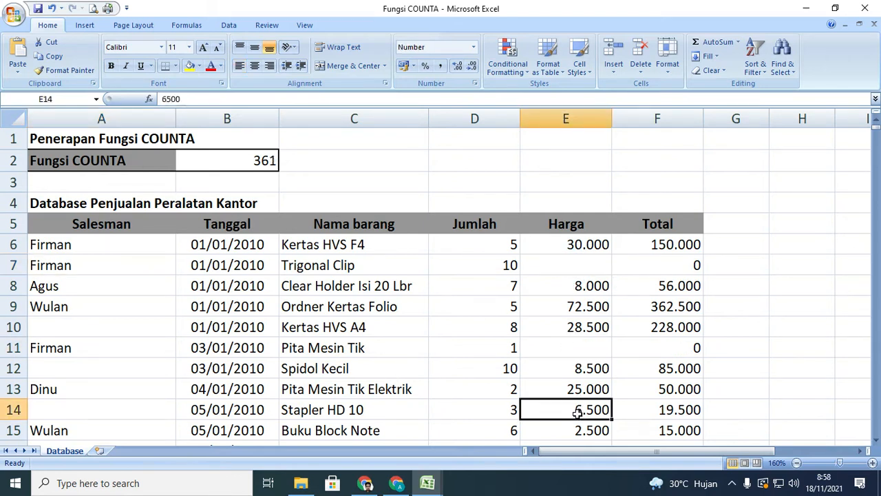
key("Delete")
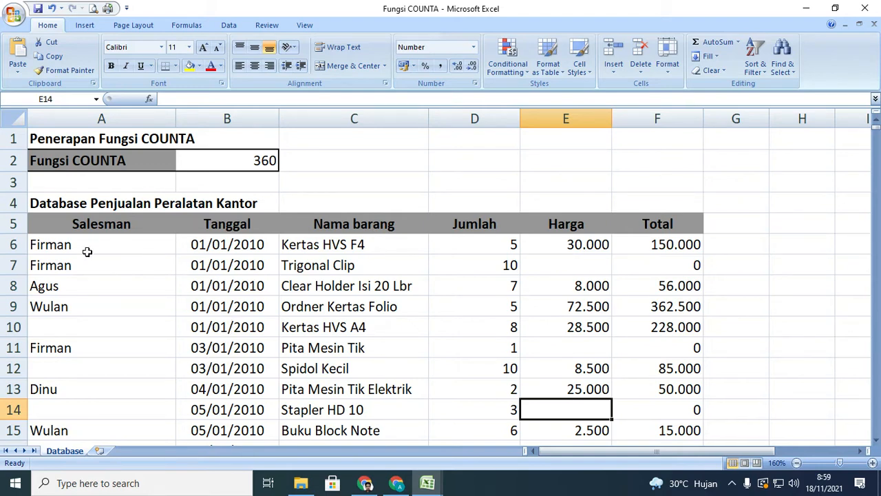
- Review the table with its emptied cells and examine the COUNTA formula in B2
scroll(412, 308, "down", 5)
scroll(412, 307, "down", 8)
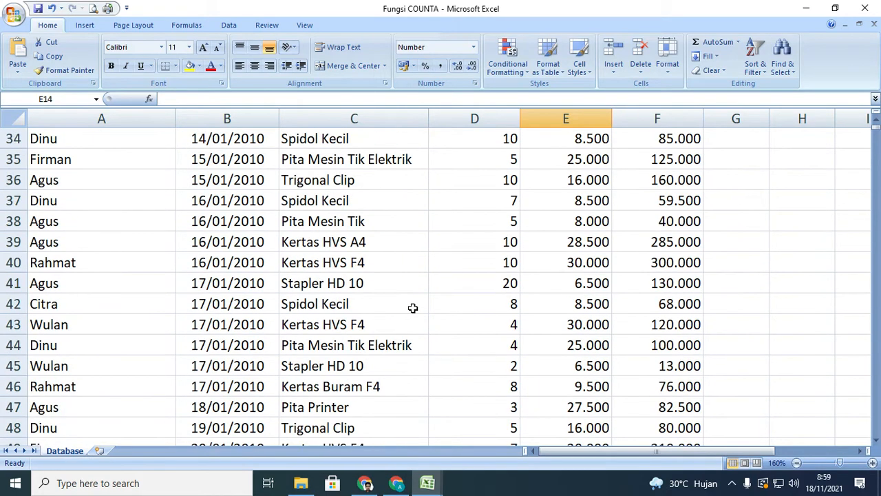
scroll(412, 308, "up", 13)
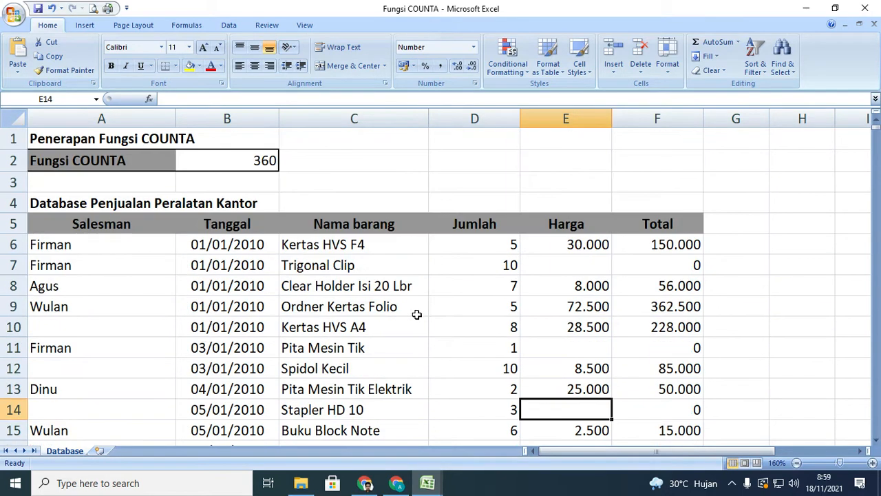
left_click(268, 164)
- Switch to the Fungsi COUNTBLANK workbook and enlarge the sheet to 145% zoom
left_click(427, 484)
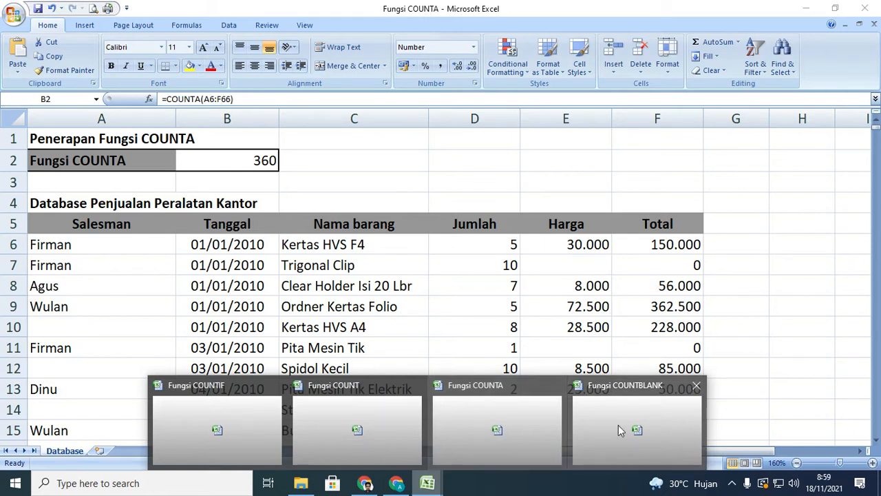
left_click(654, 421)
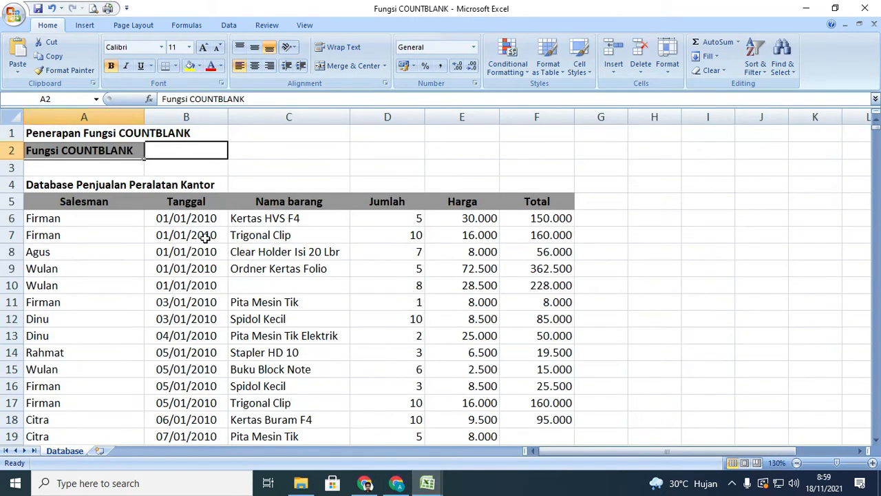
scroll(262, 225, "down", 1)
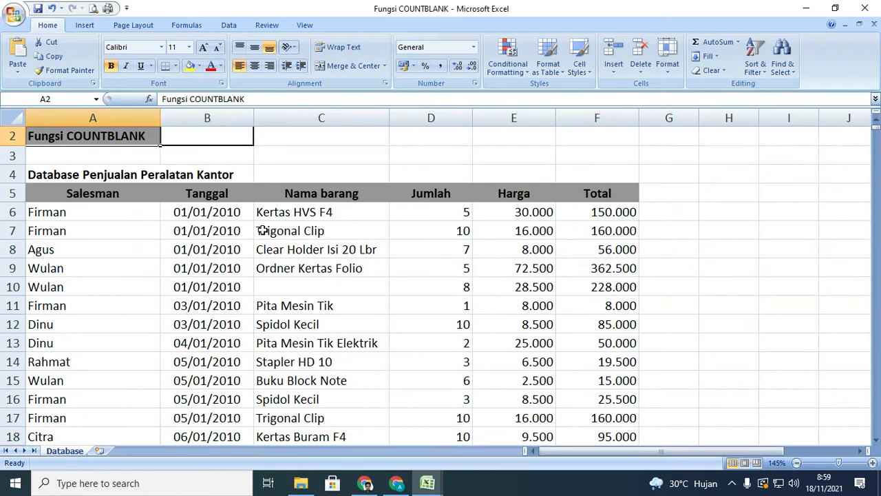
scroll(262, 228, "up", 1)
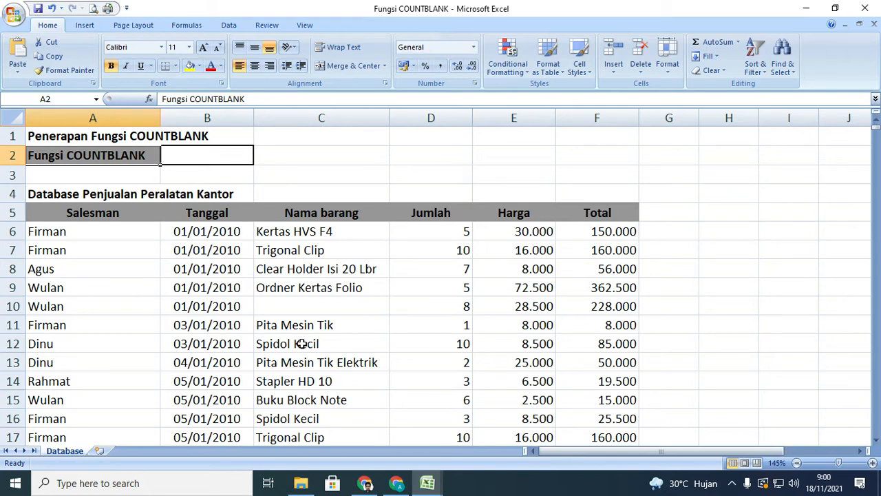
- Look for blank cells in the COUNTBLANK sales table, down to its last row, 66
scroll(321, 288, "down", 1)
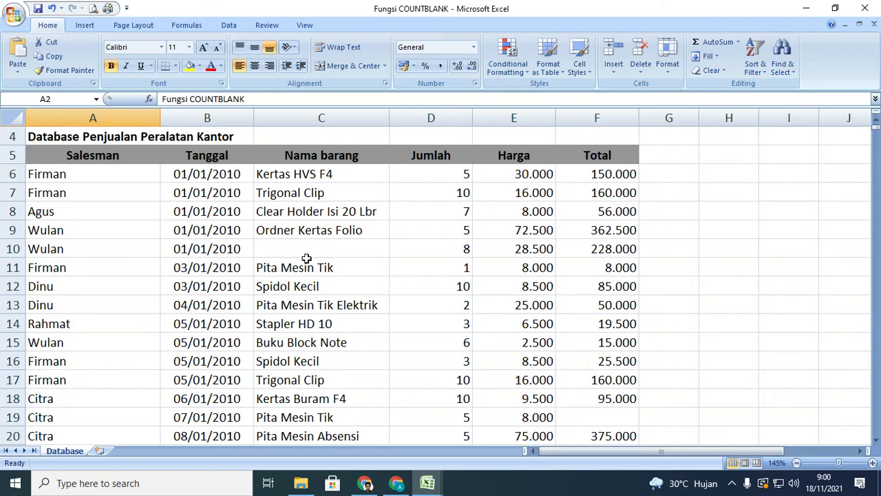
scroll(324, 252, "down", 4)
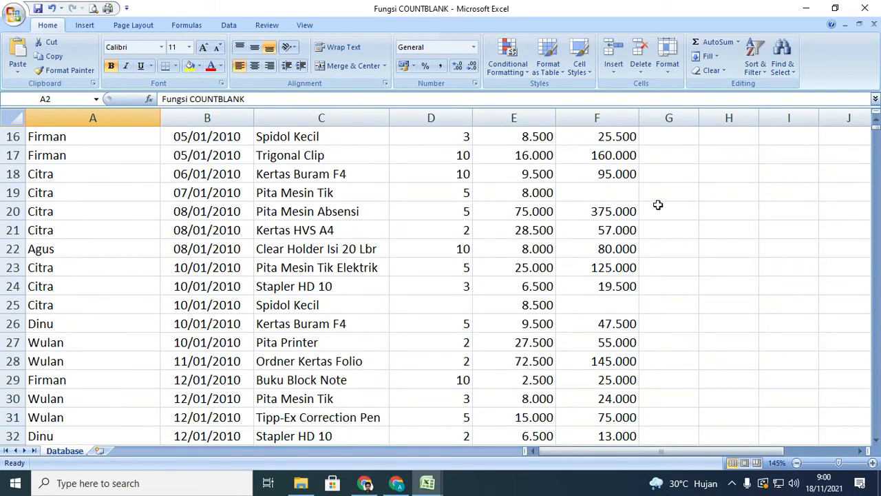
scroll(537, 307, "down", 9)
scroll(318, 300, "down", 6)
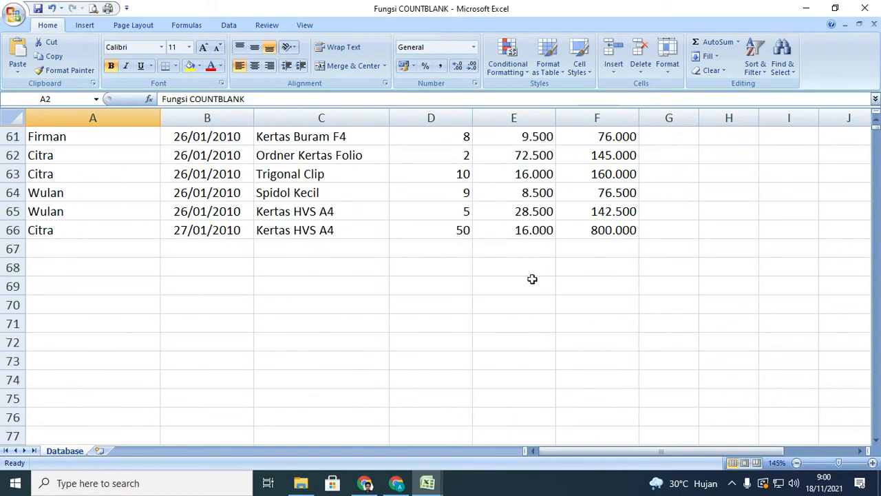
scroll(531, 279, "up", 14)
scroll(278, 266, "up", 2)
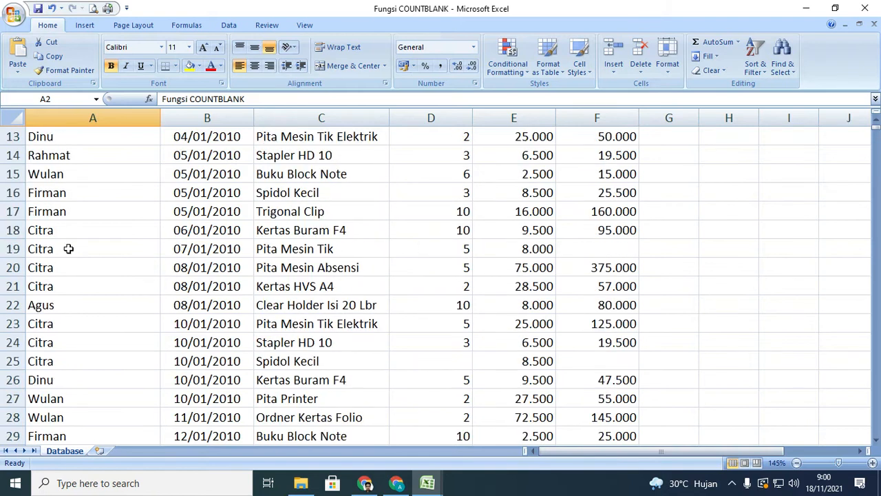
- Write the formula =COUNTBLANK(A6:F66) in cell B2 beside the Fungsi COUNTBLANK label
scroll(269, 266, "up", 4)
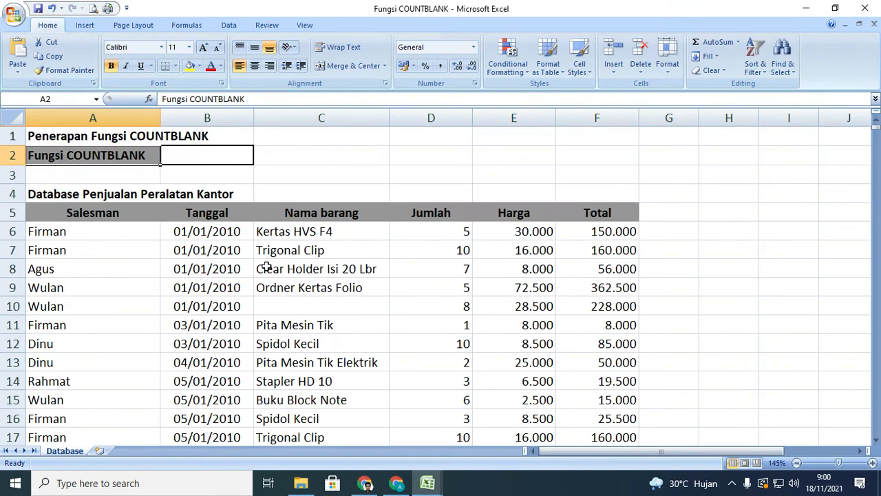
left_click(218, 157)
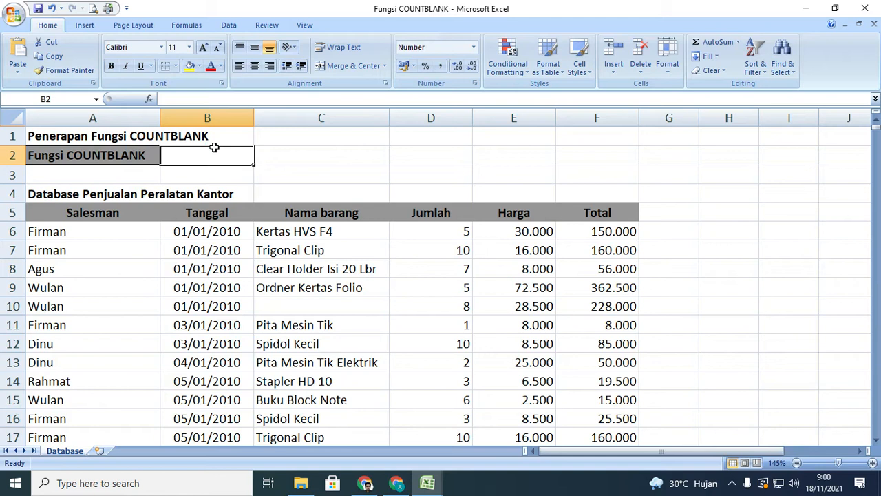
type("=")
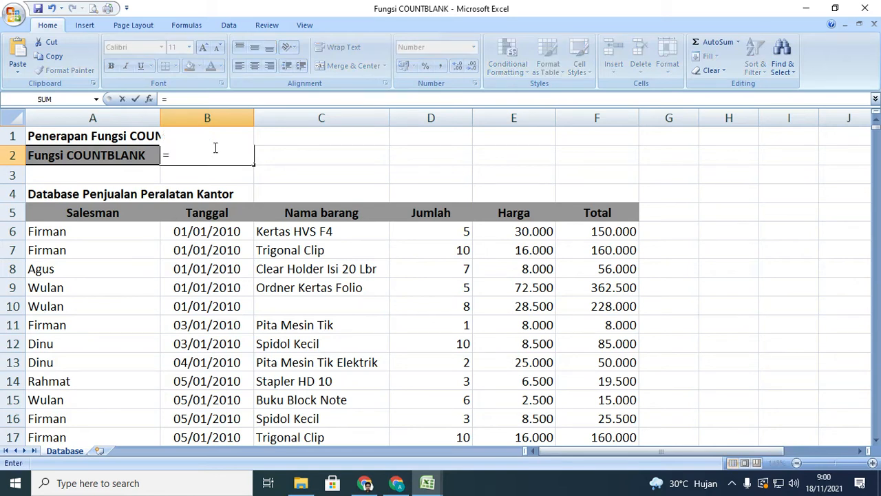
type("CO")
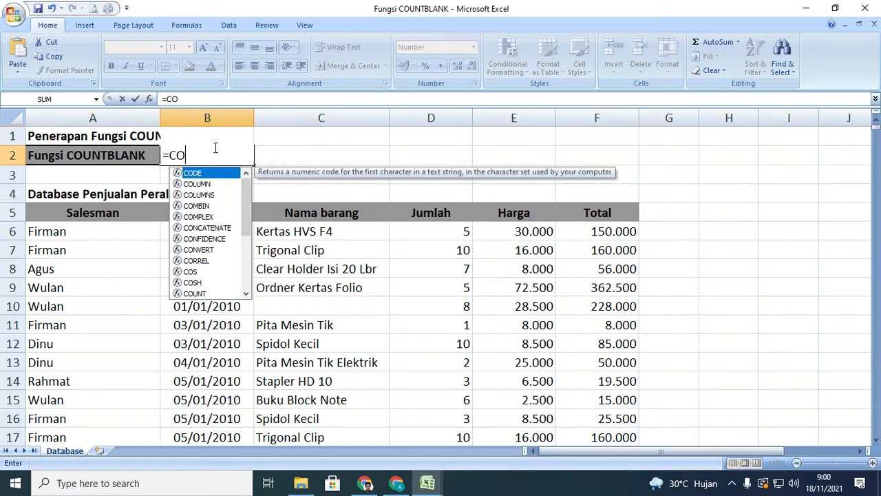
type("UNT")
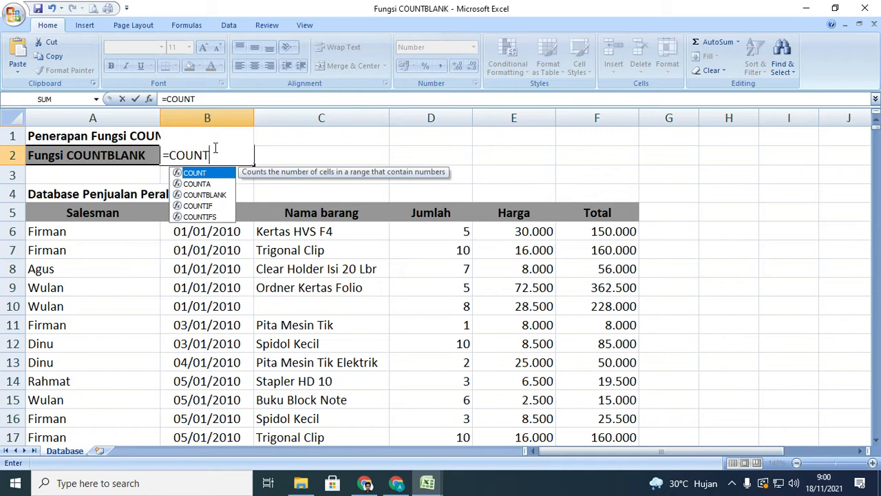
type("BLANK")
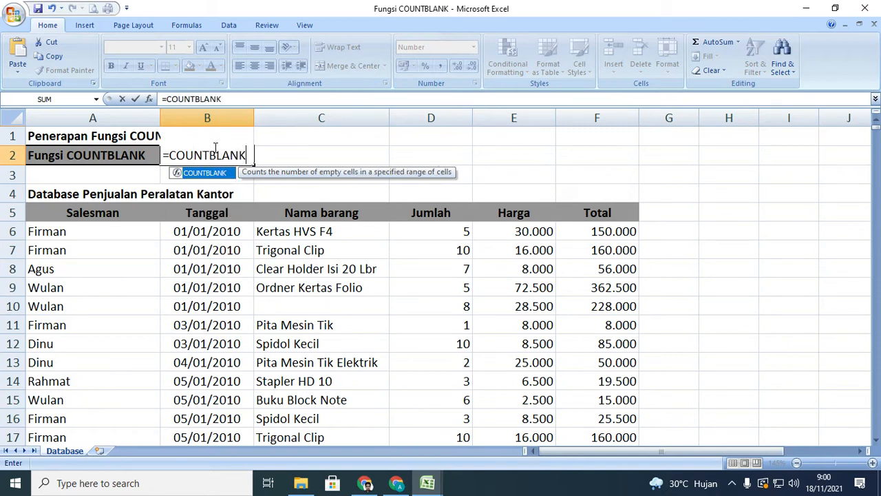
type("(")
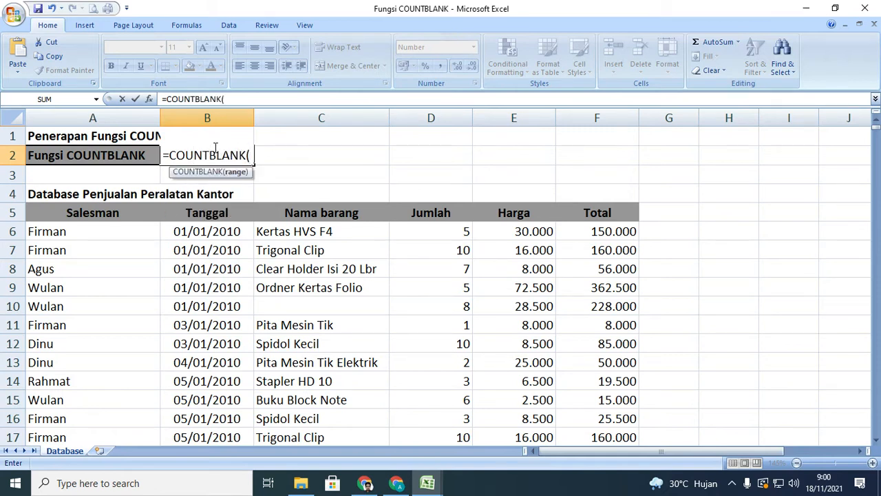
type("A")
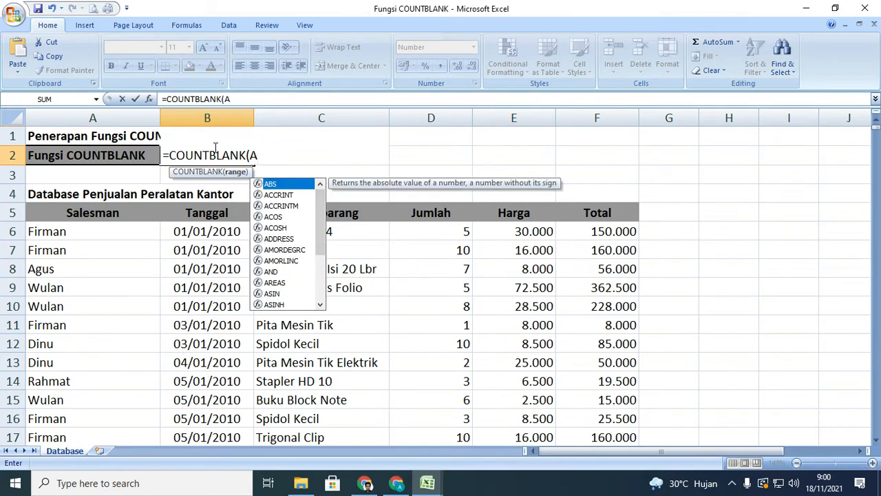
type("6:F")
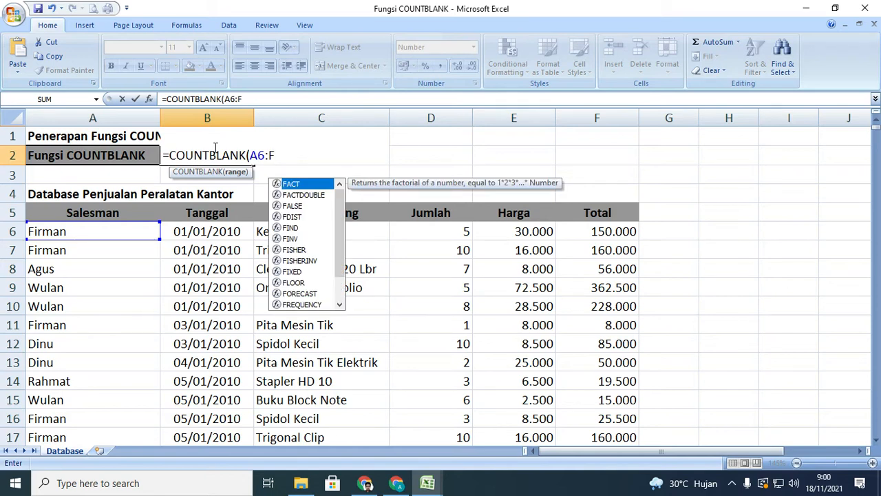
type("66)")
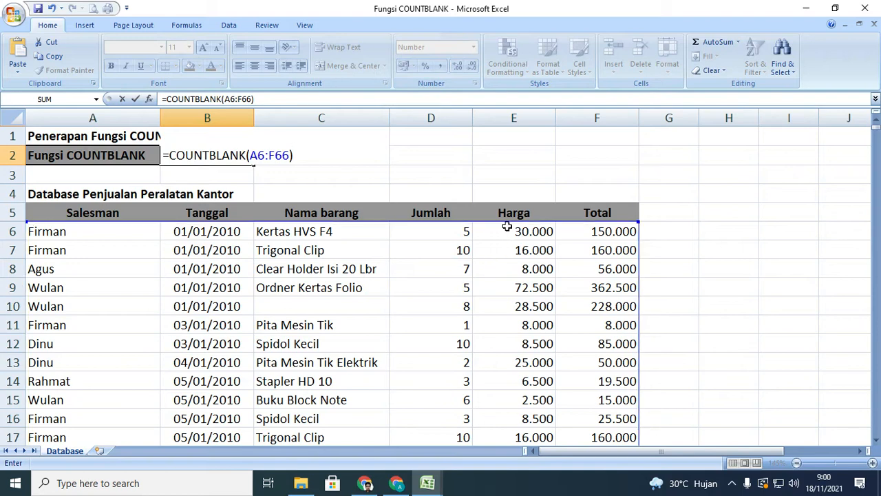
- Check the formula's outlined range down to the table's last row, and commit the formula in B2
scroll(226, 250, "down", 16)
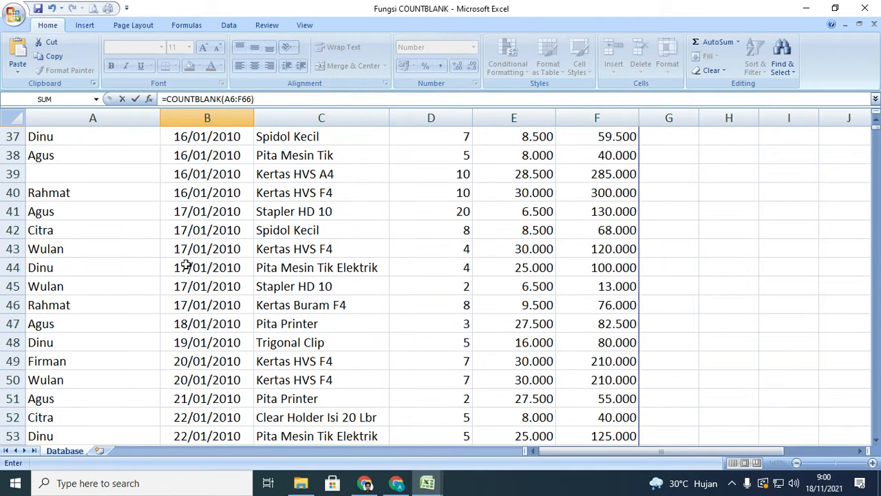
scroll(61, 284, "down", 4)
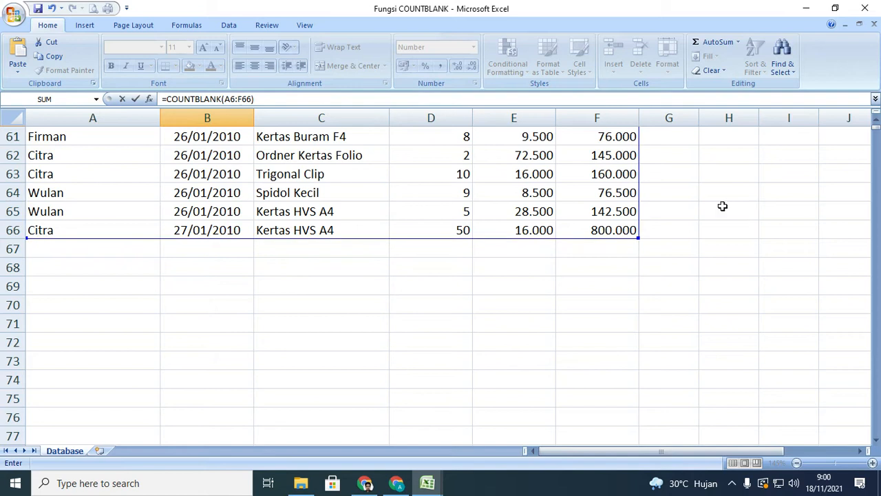
scroll(295, 192, "up", 13)
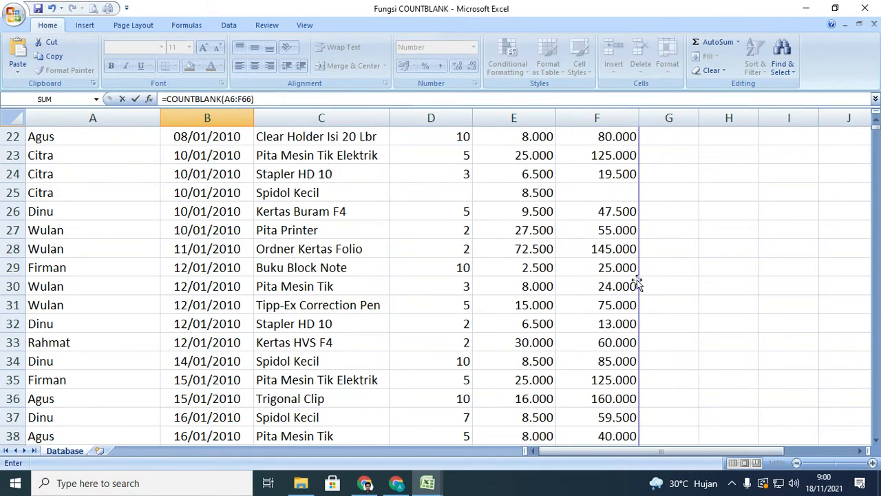
scroll(571, 347, "up", 7)
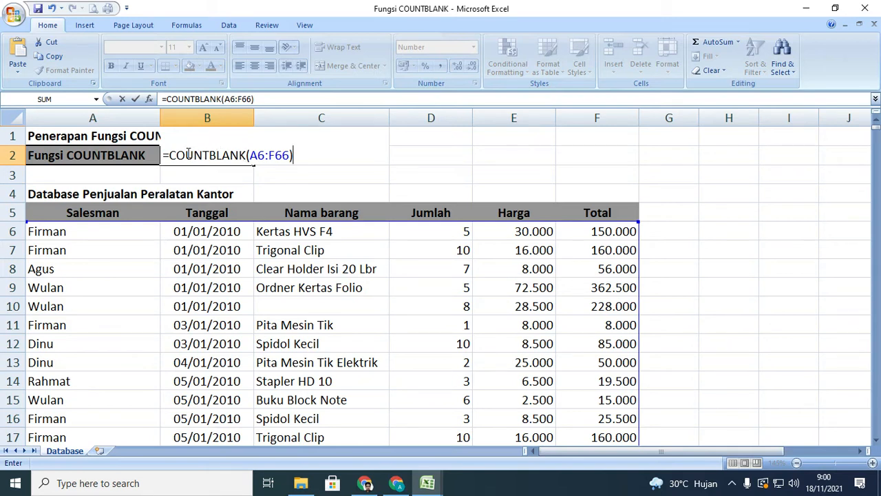
key("ctrl+Return")
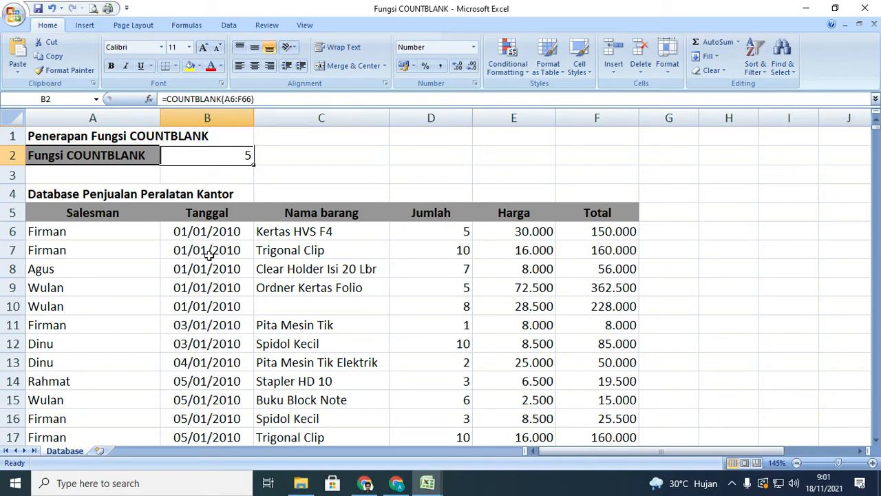
- Fill the blank Nama barang cell C10 and the blank Total cell F19 with yellow
left_click(300, 313)
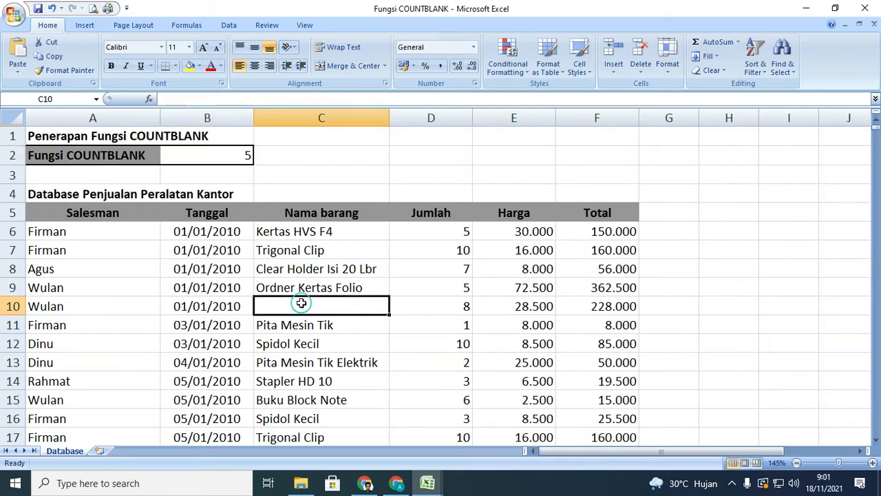
left_click(191, 66)
scroll(368, 216, "down", 3)
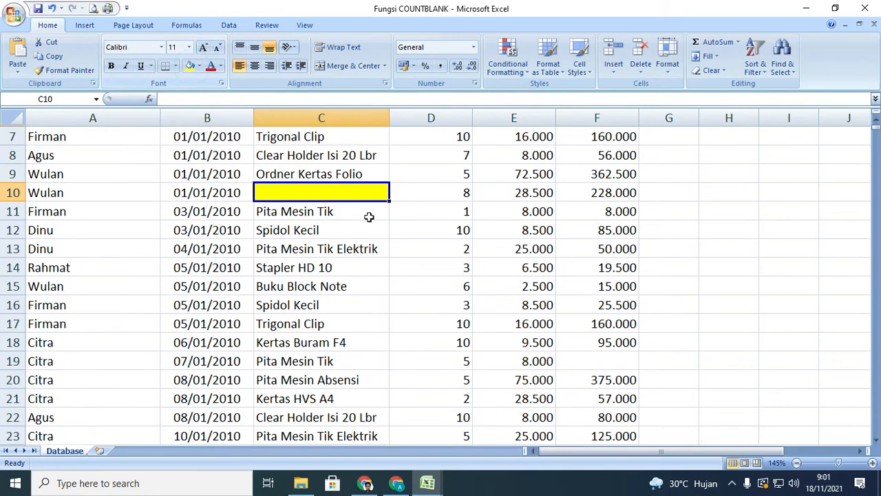
scroll(576, 232, "up", 2)
scroll(587, 234, "down", 1)
scroll(586, 234, "down", 2)
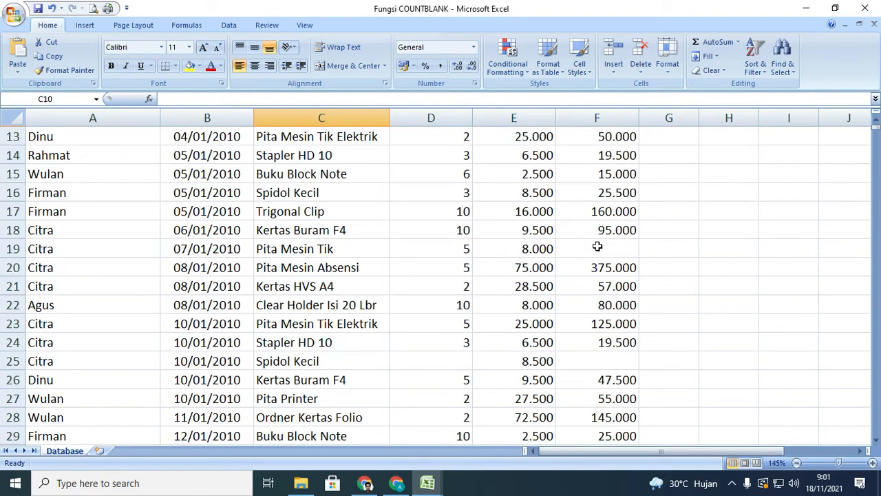
left_click(596, 248)
left_click(192, 66)
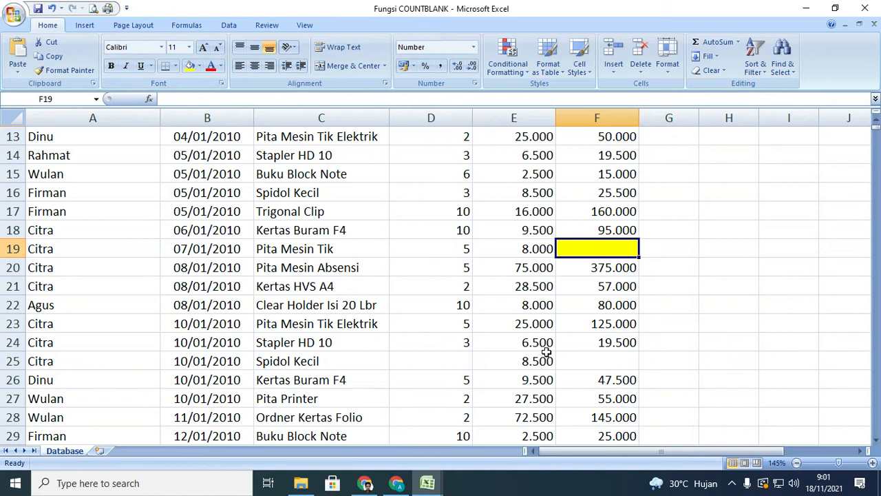
- Fill the blank Total and Jumlah cells in row 25, F25 and D25, with yellow
left_click(576, 359)
left_click(191, 66)
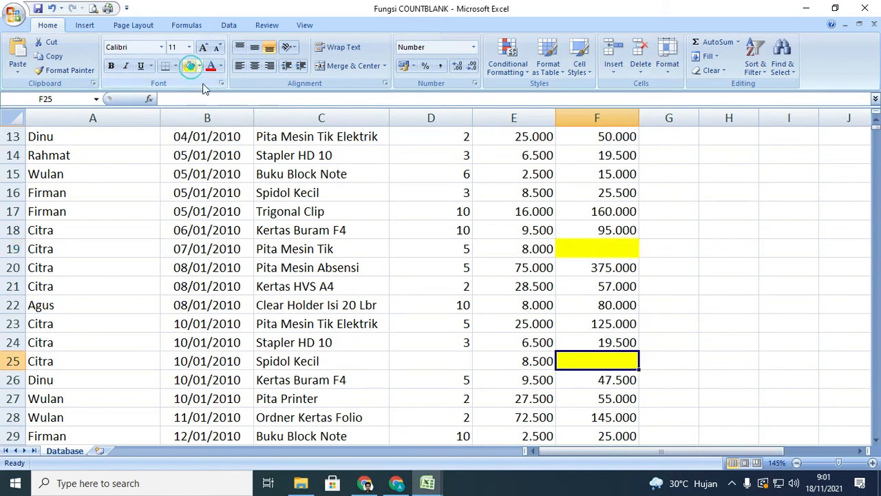
left_click(398, 357)
left_click(192, 67)
- Find the remaining blank cell in the Salesman column, A39, and fill it with yellow
scroll(256, 253, "down", 8)
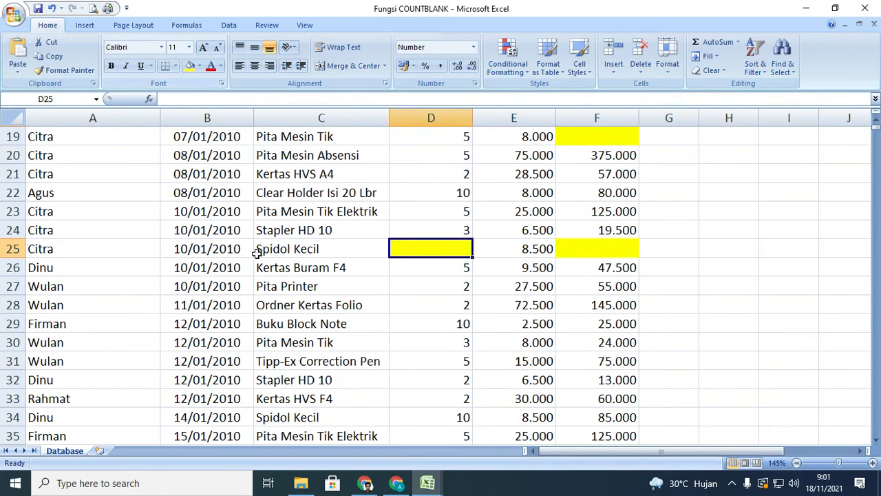
scroll(296, 270, "down", 7)
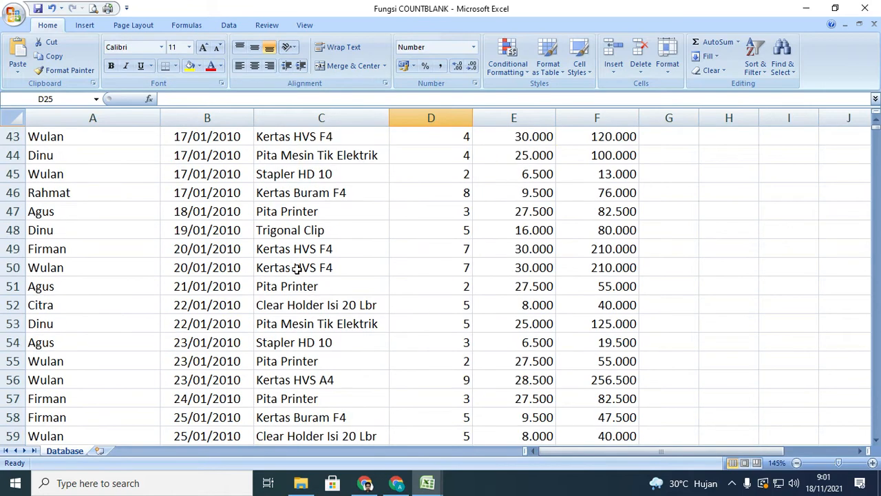
scroll(309, 270, "up", 4)
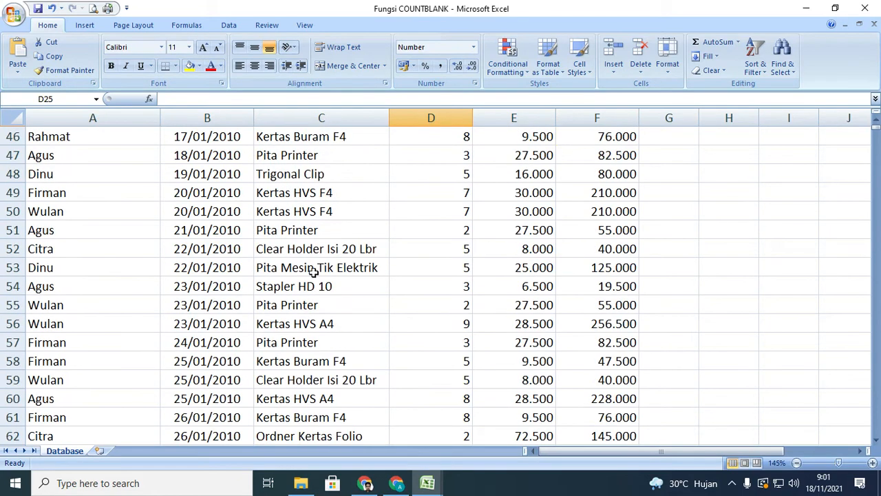
scroll(185, 271, "up", 2)
scroll(184, 272, "up", 7)
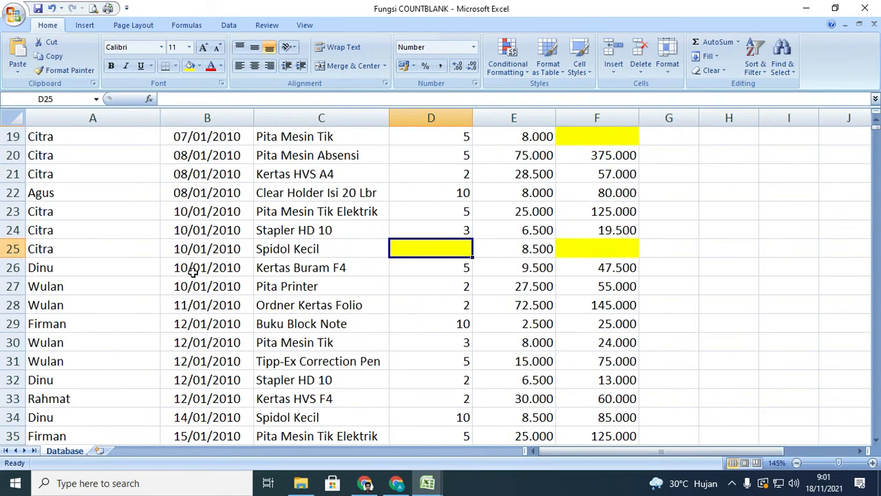
scroll(220, 273, "up", 2)
scroll(234, 272, "up", 4)
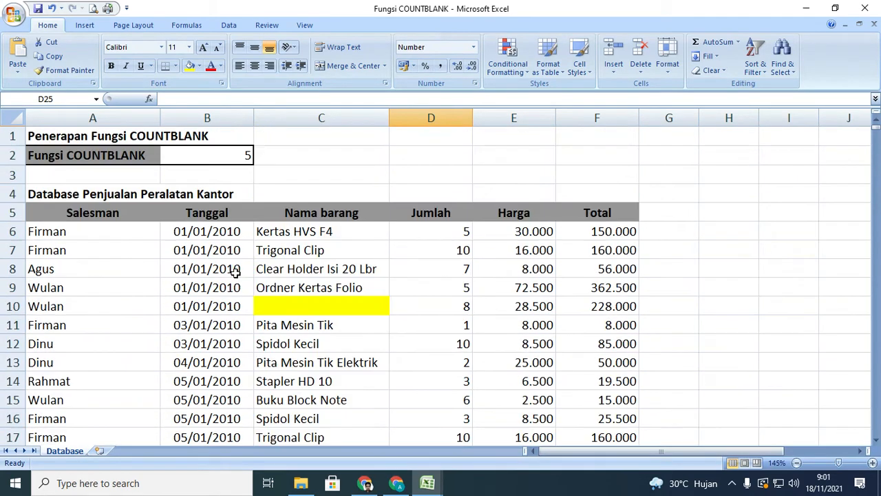
scroll(315, 280, "down", 1)
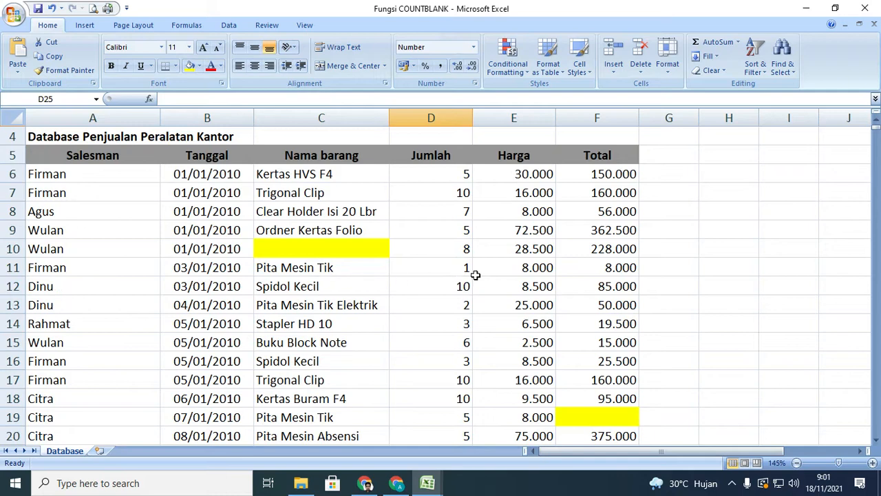
scroll(71, 200, "down", 8)
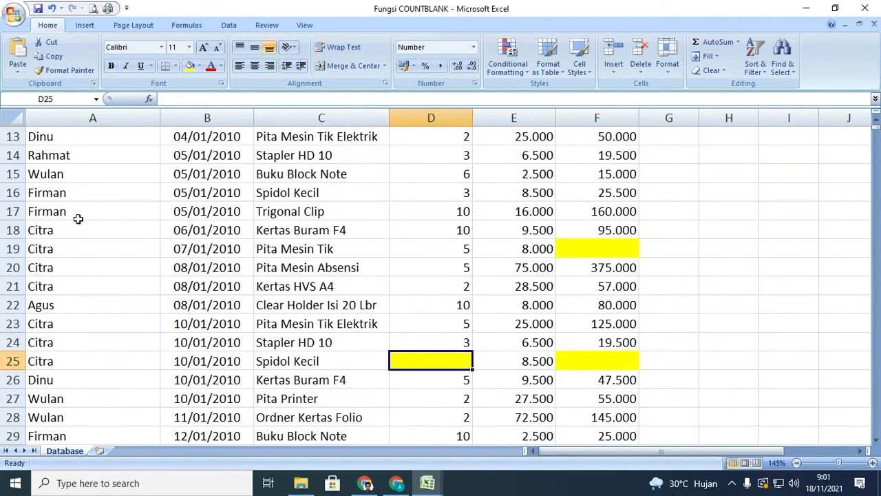
left_click(64, 337)
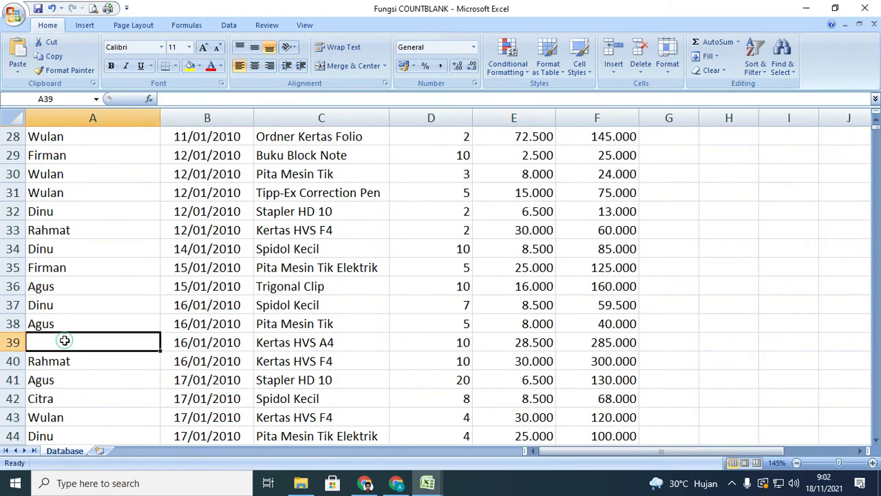
left_click(192, 66)
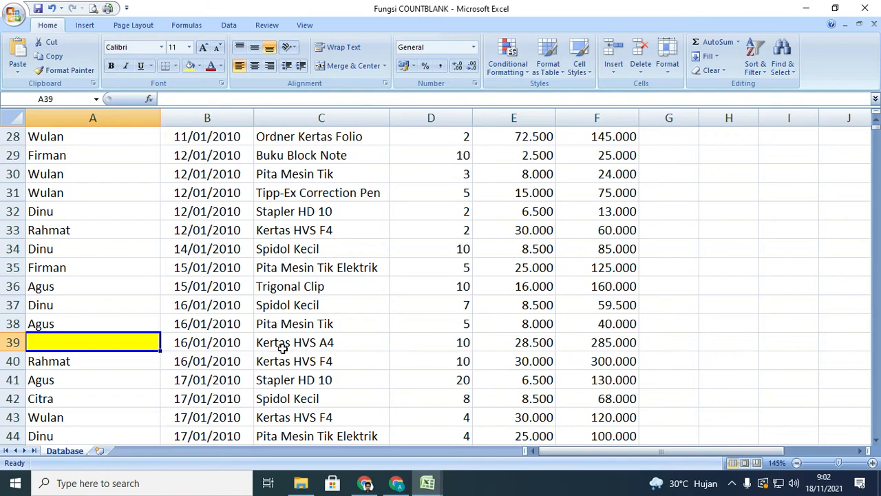
- Review the whole table for blank cells and compare the yellow cells with the COUNTBLANK result in B2
scroll(177, 335, "down", 9)
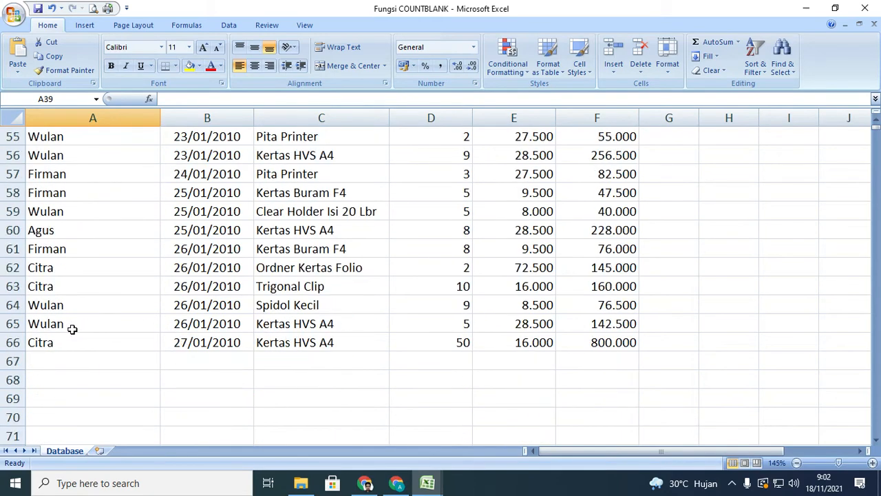
scroll(236, 296, "up", 18)
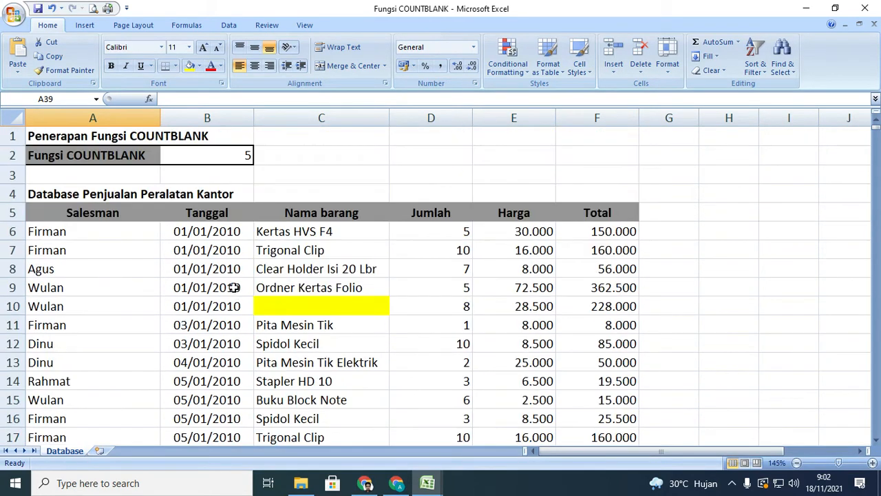
scroll(309, 229, "down", 6)
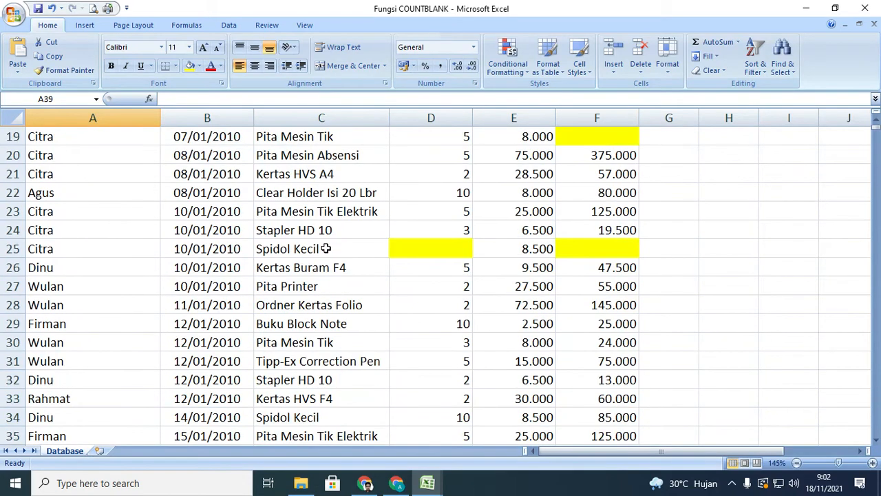
scroll(325, 249, "down", 10)
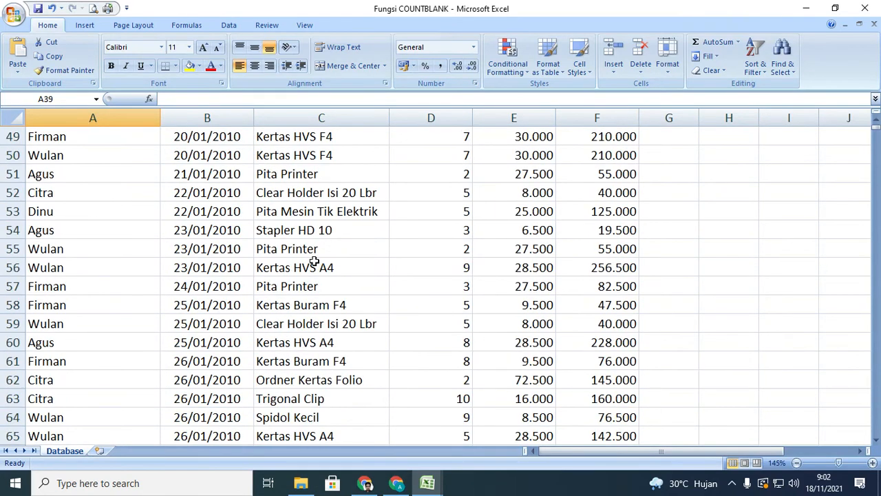
scroll(313, 262, "down", 4)
scroll(452, 289, "up", 7)
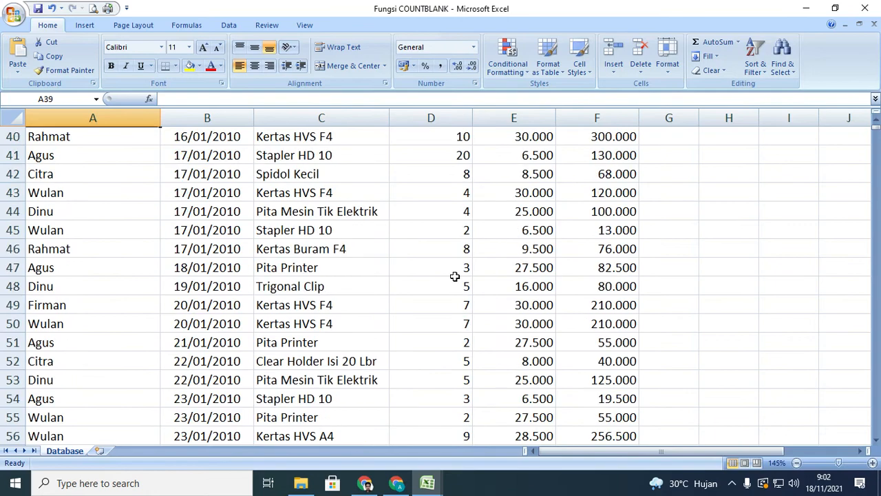
scroll(455, 275, "up", 13)
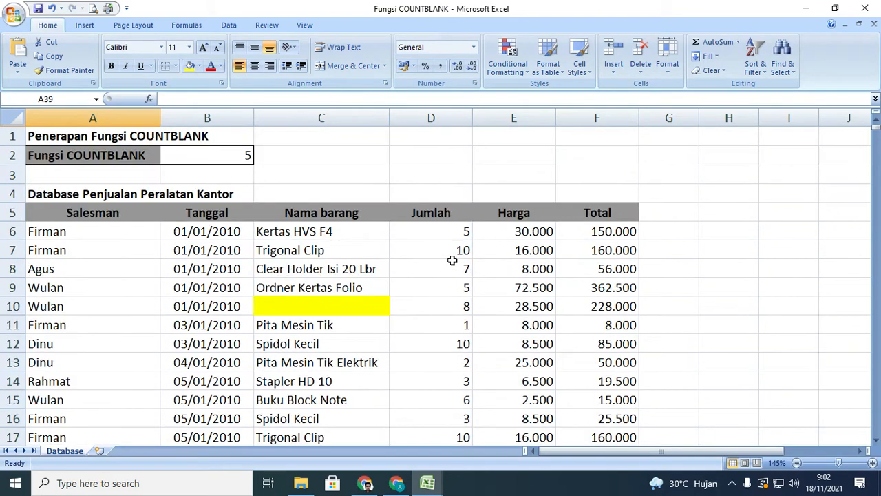
- Clear the first Salesman cell, A6, and the Tanggal cell B13 to test the COUNTBLANK formula with additional blank cells
scroll(509, 245, "down", 12)
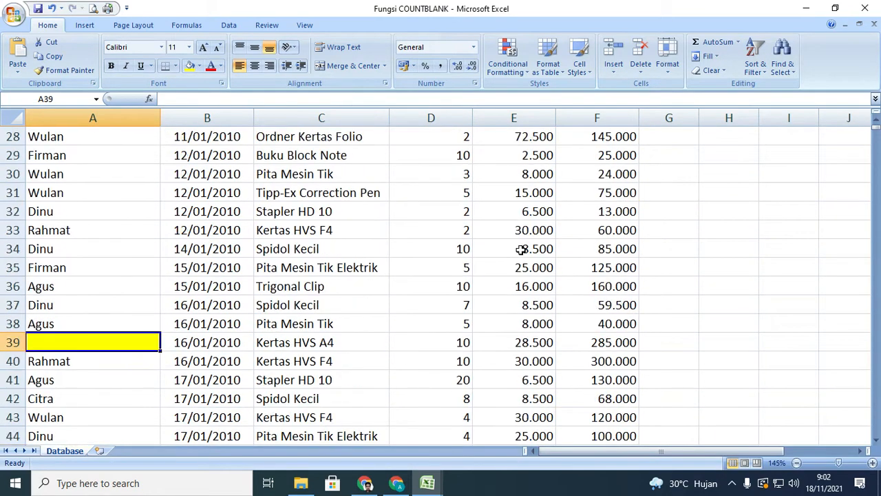
scroll(521, 249, "down", 7)
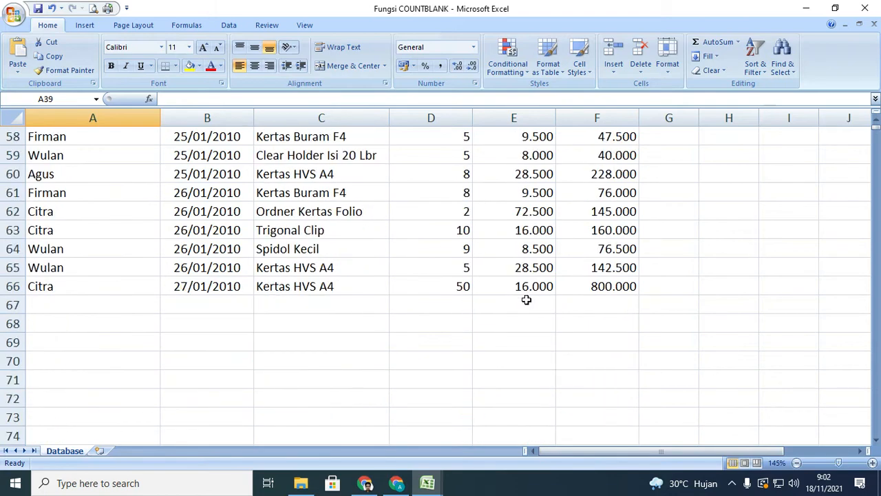
scroll(601, 289, "up", 19)
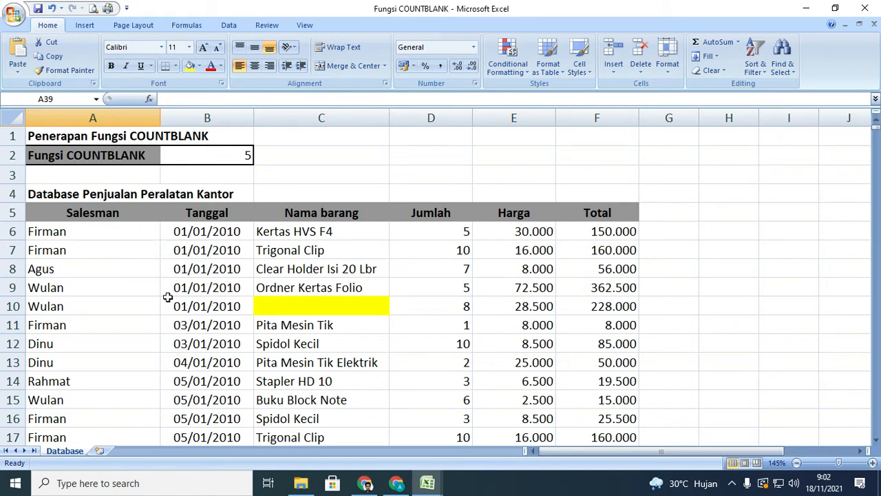
scroll(110, 320, "down", 1)
scroll(172, 314, "up", 1)
left_click(62, 234)
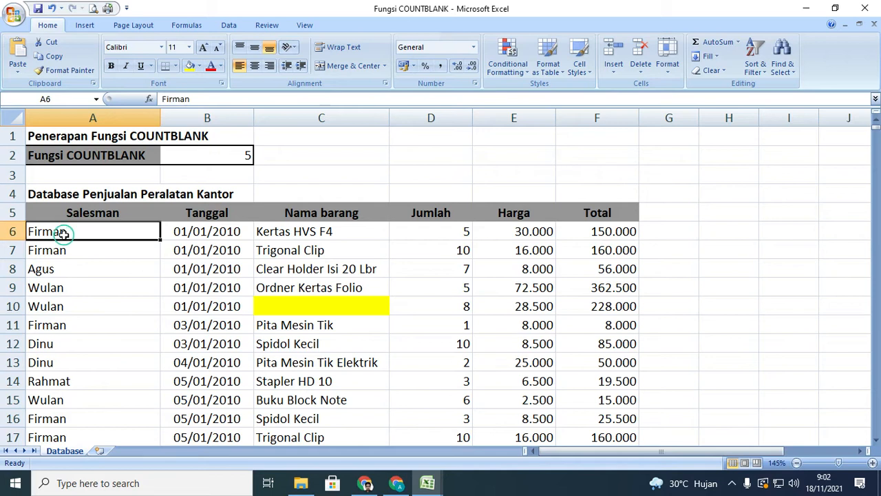
key("Delete")
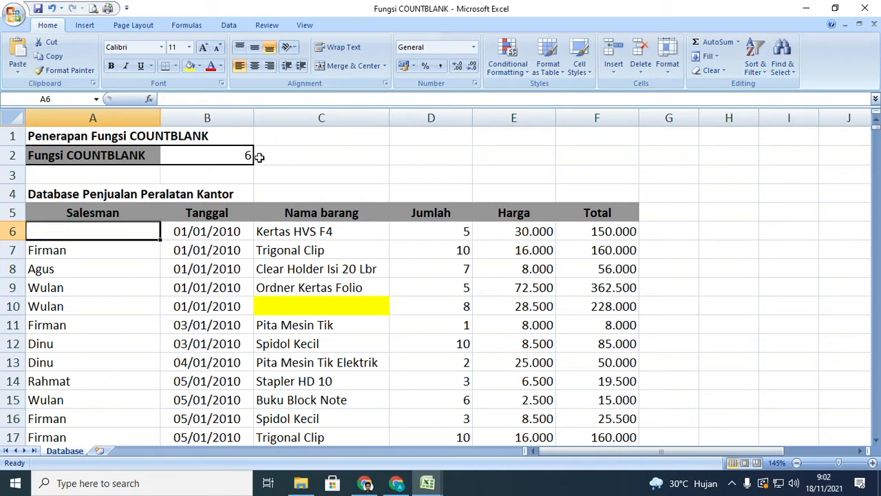
left_click(209, 364)
key("Delete")
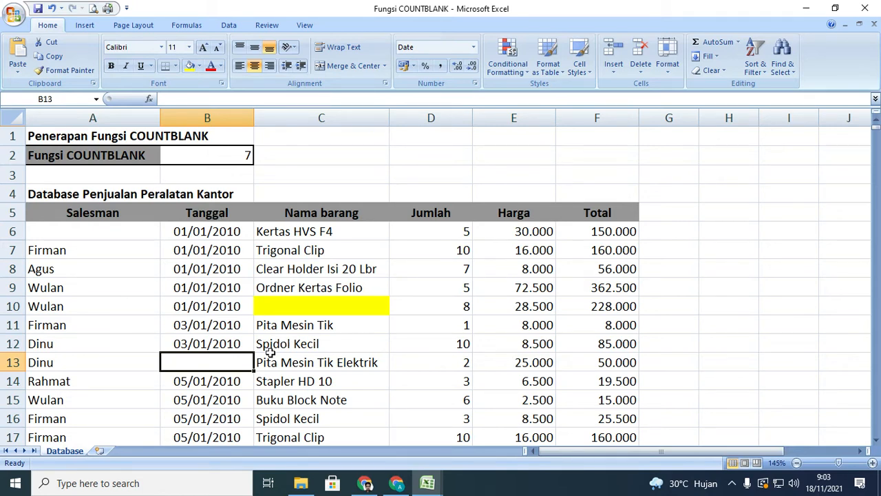
left_click(144, 288)
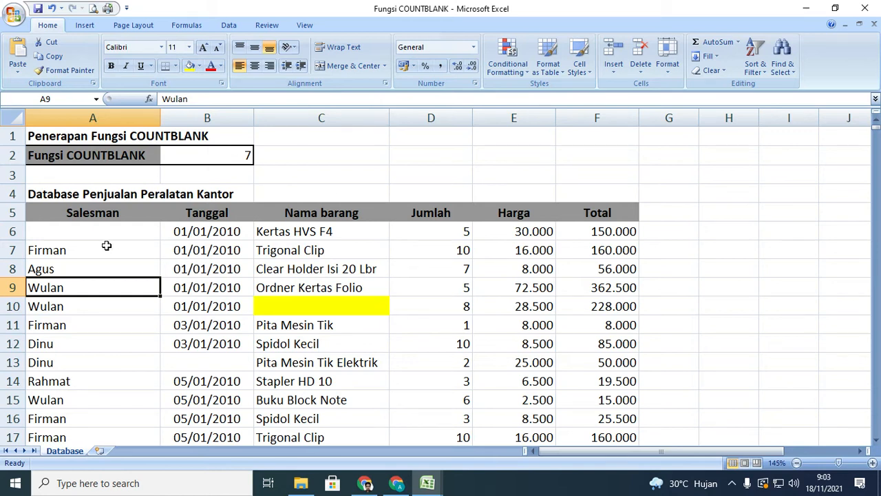
left_click(46, 235)
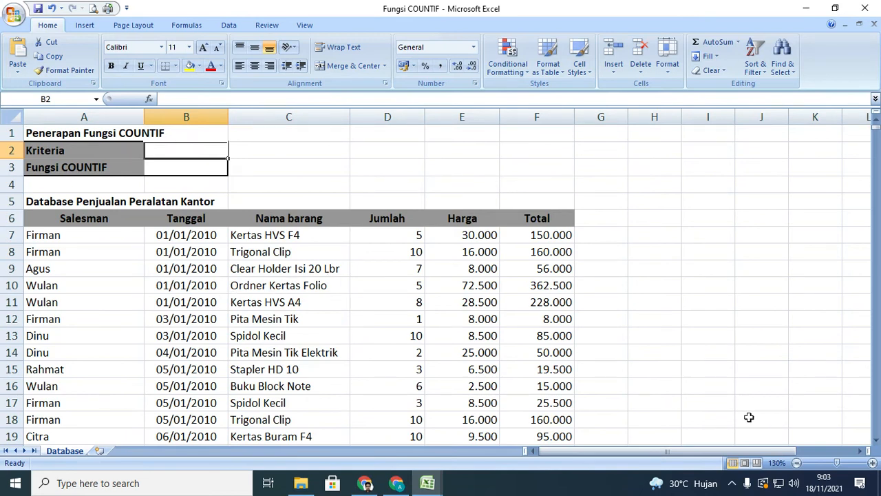
- Enlarge the COUNTIF worksheet display to 150%
left_click(872, 462)
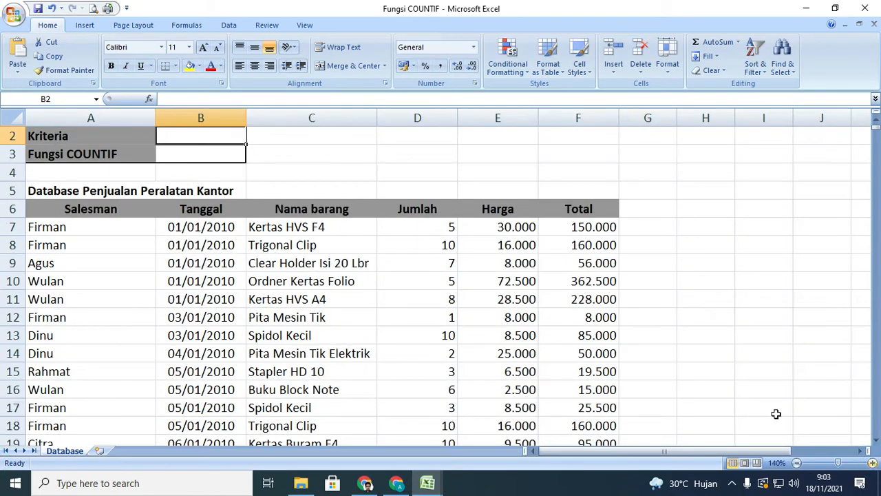
scroll(550, 338, "up", 1)
left_click(872, 462)
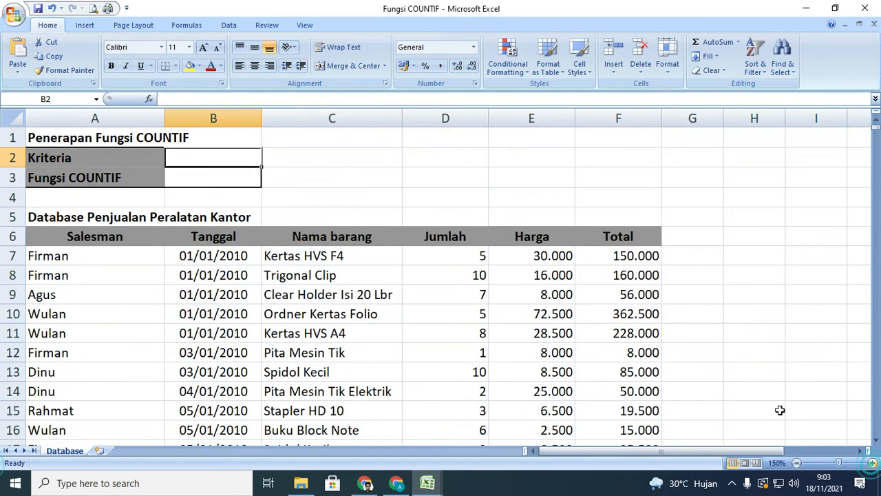
- Examine the COUNTIF sheet's title, its Kriteria cell and the Salesman and Nama barang columns as possible criteria sources
left_click(73, 137)
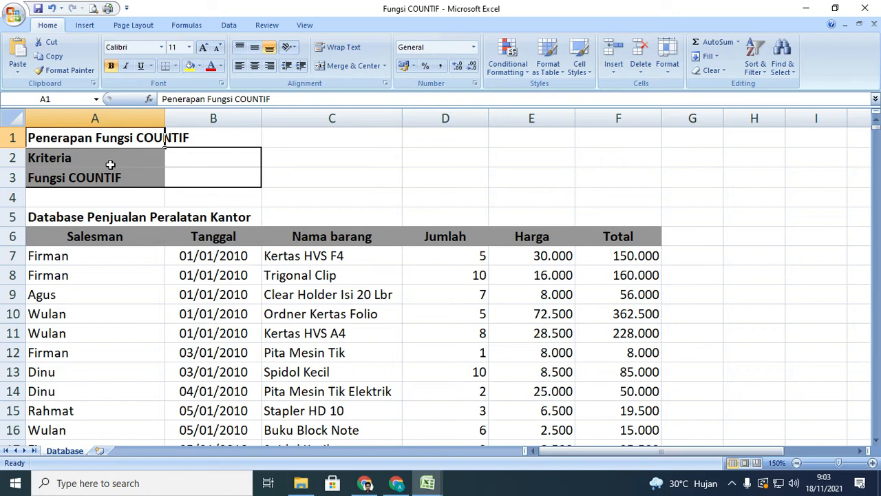
left_click(127, 256)
left_click(41, 141)
left_click(55, 158)
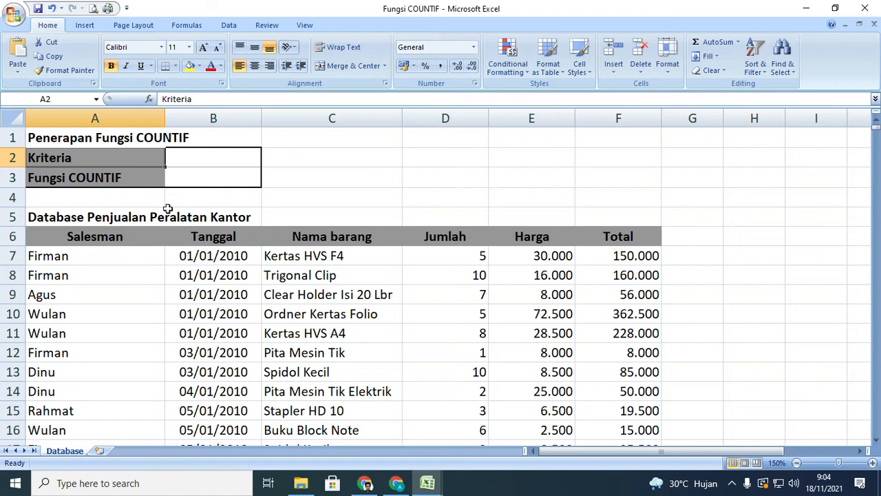
left_click(349, 238)
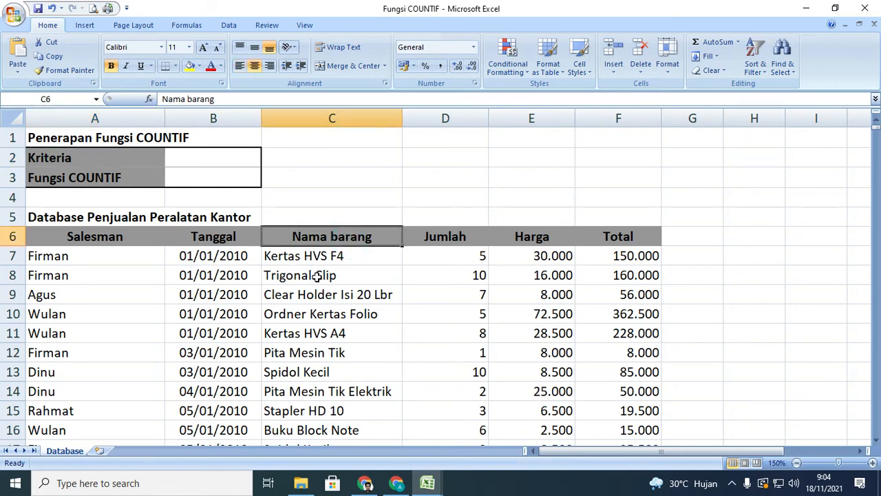
scroll(320, 274, "down", 1)
scroll(328, 258, "down", 5)
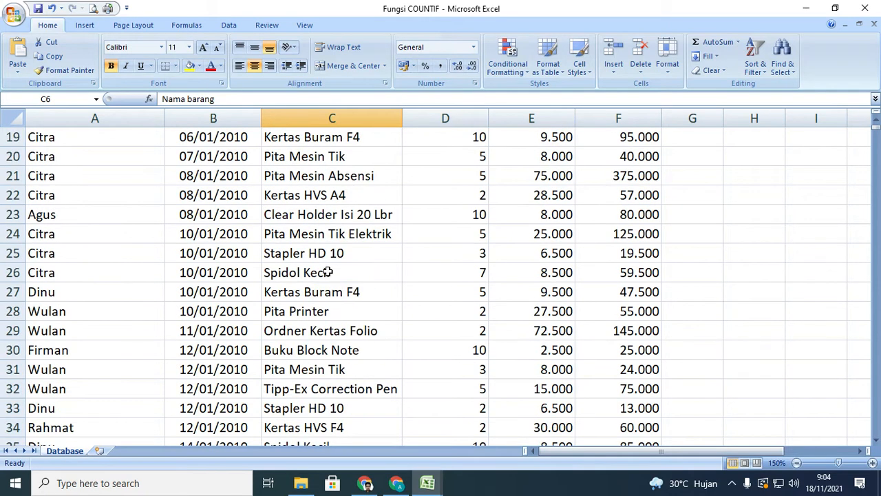
scroll(329, 272, "up", 6)
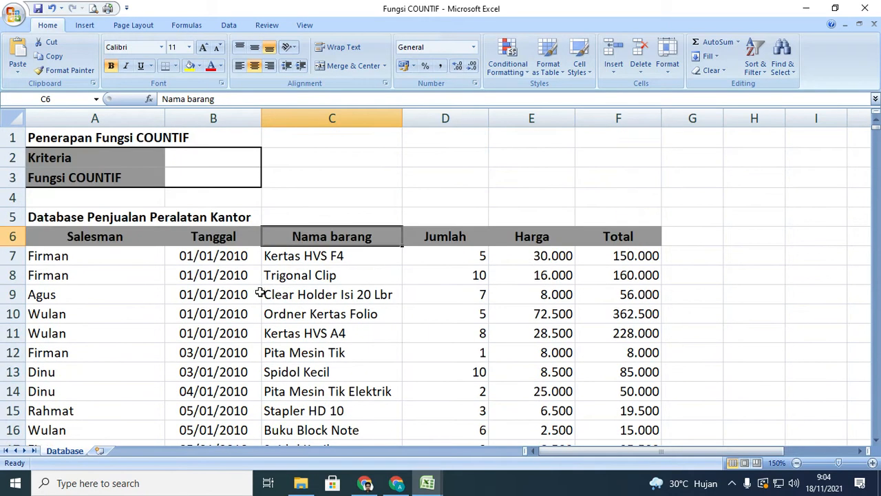
left_click(57, 236)
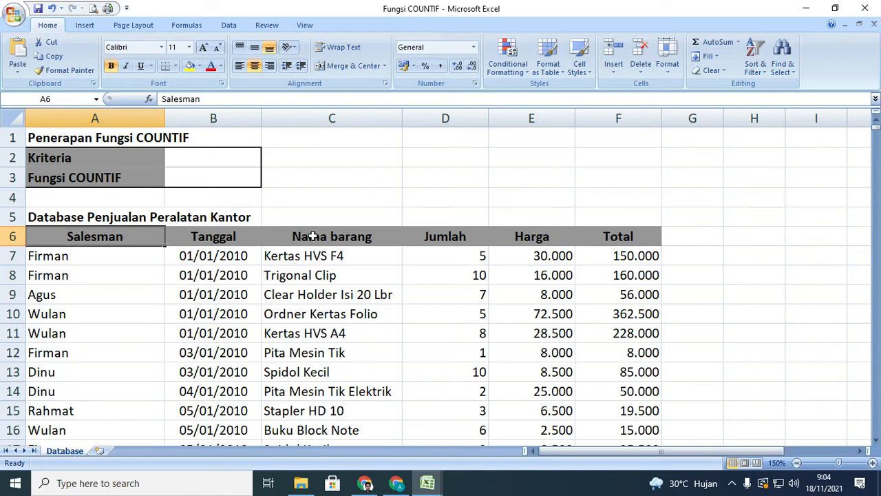
- Review the Nama barang column from C7 to C67 for an item name that can serve as the criterion
left_click(201, 159)
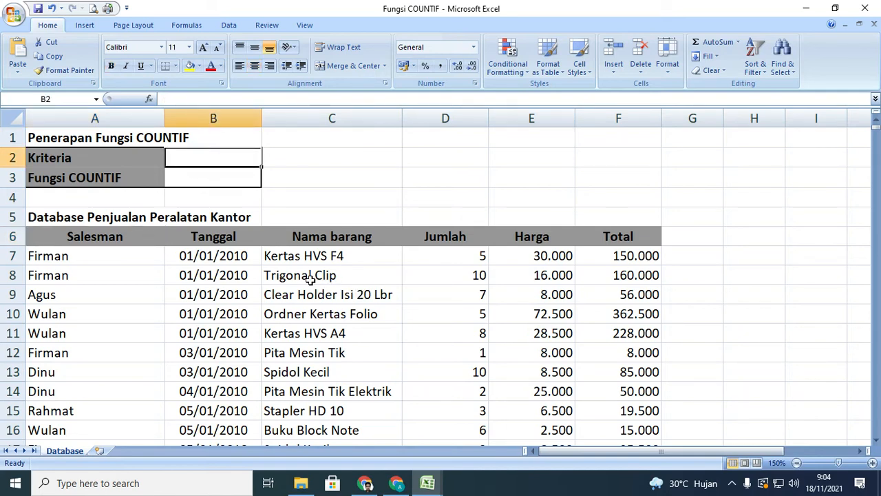
scroll(303, 279, "down", 14)
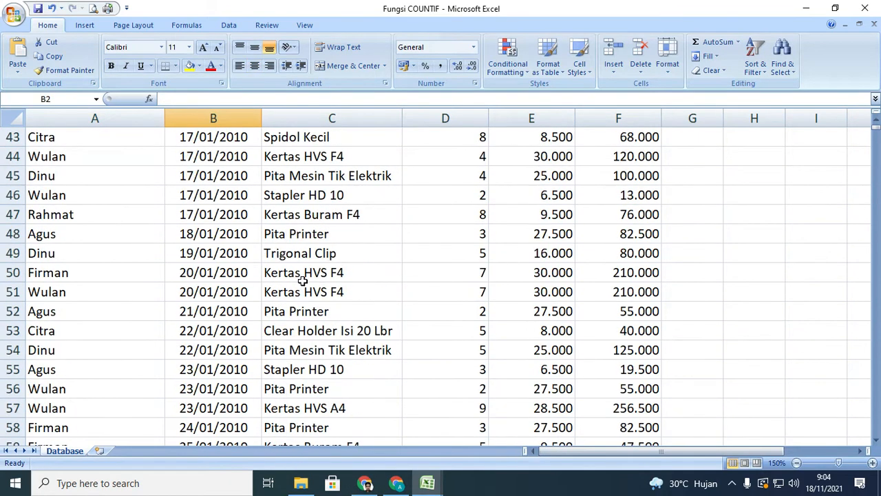
scroll(303, 281, "down", 4)
scroll(328, 368, "up", 3)
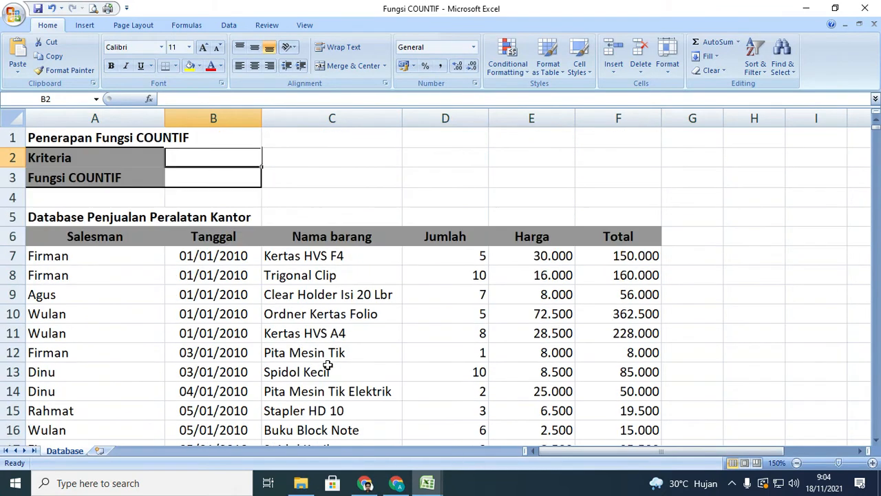
left_click(327, 255)
scroll(320, 289, "down", 19)
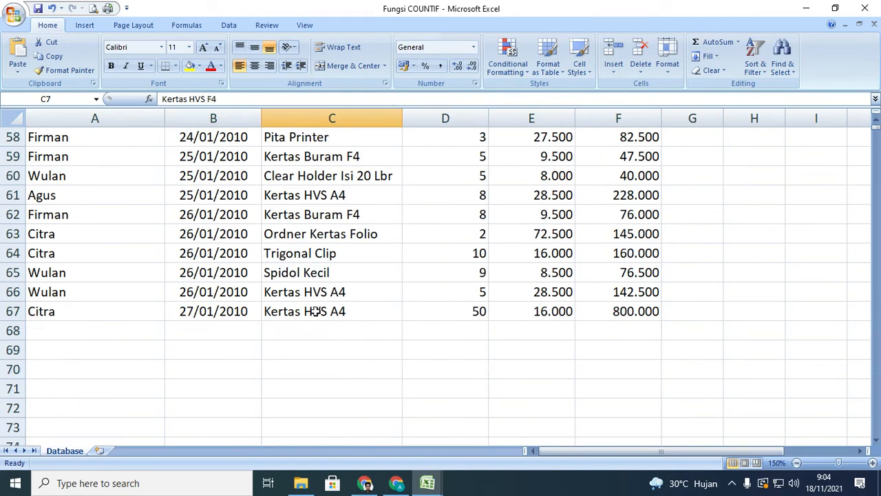
left_click(315, 311)
scroll(310, 313, "up", 18)
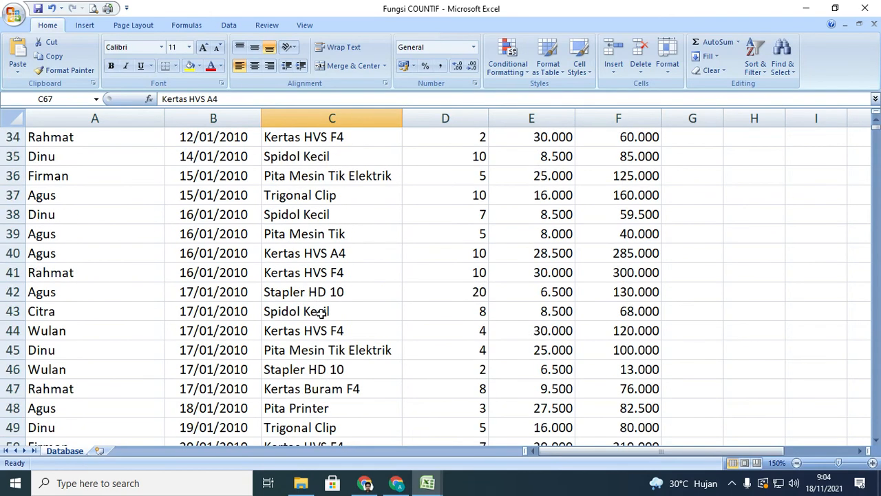
scroll(323, 313, "up", 1)
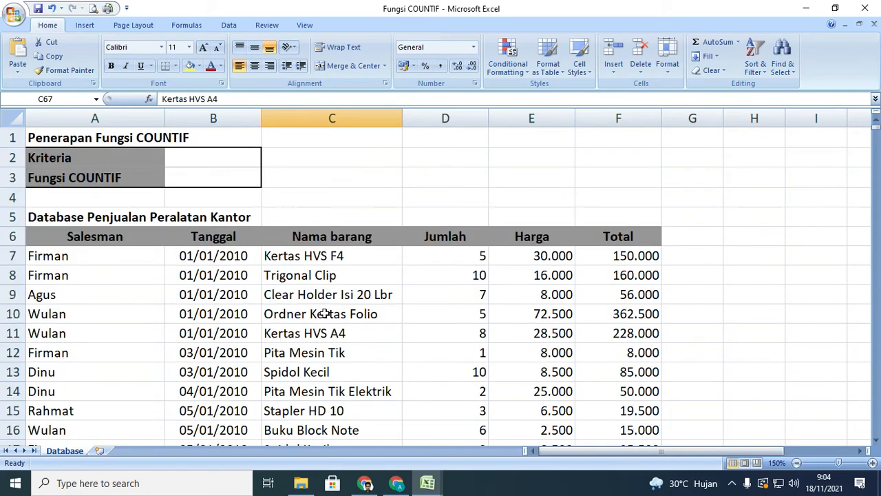
- Fill the Kriteria cell B2 with the reference =C7 to use Kertas HVS F4 as the criterion
left_click(178, 158)
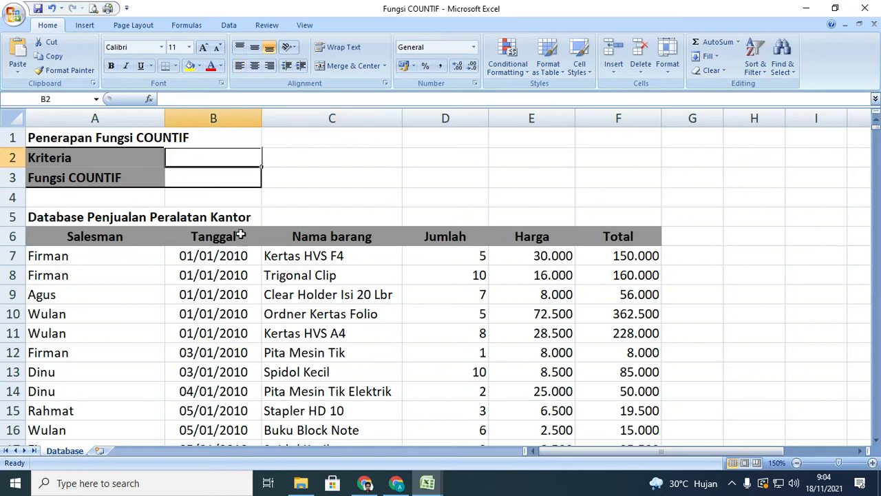
type("=")
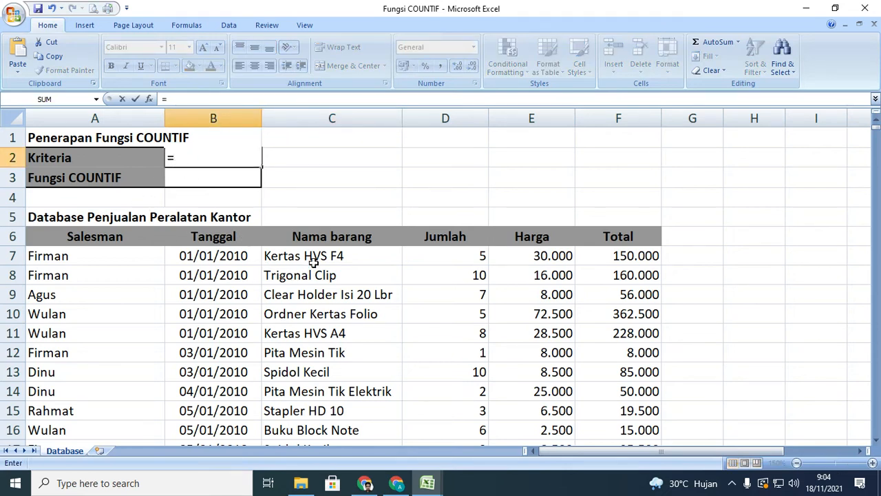
left_click(320, 256)
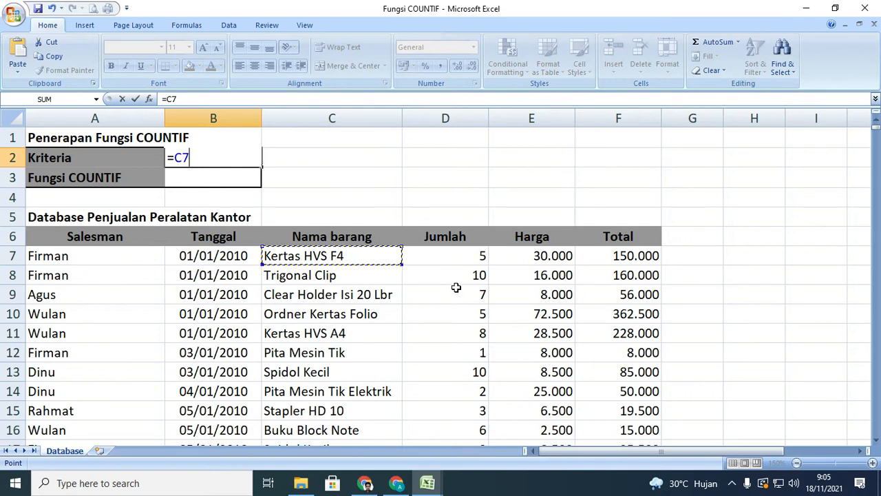
key("Return")
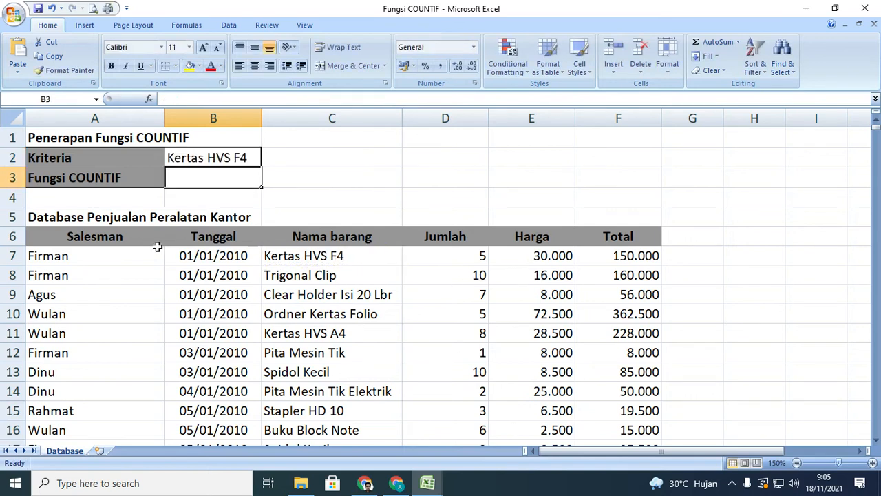
- Enter =COUNTIF(C7:C67;B2) in B3 to count the Nama barang entries that match the criterion
left_click(204, 199)
left_click(242, 180)
type("=")
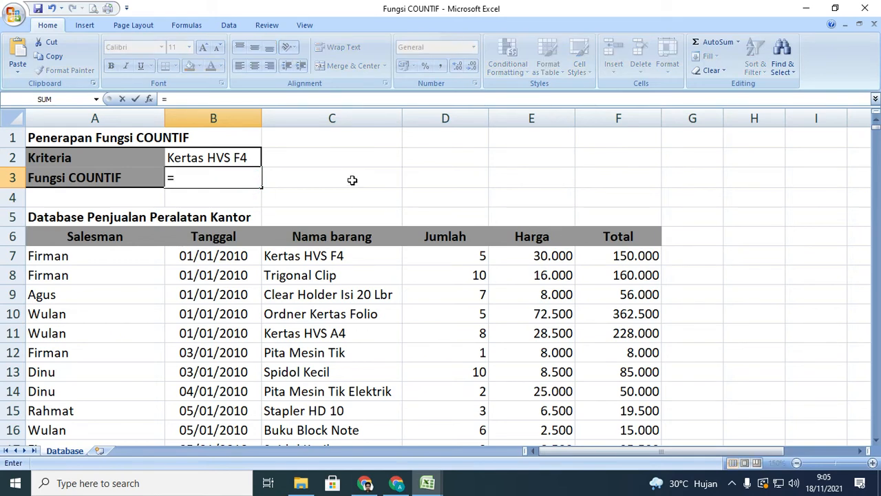
type("COUNTIF(")
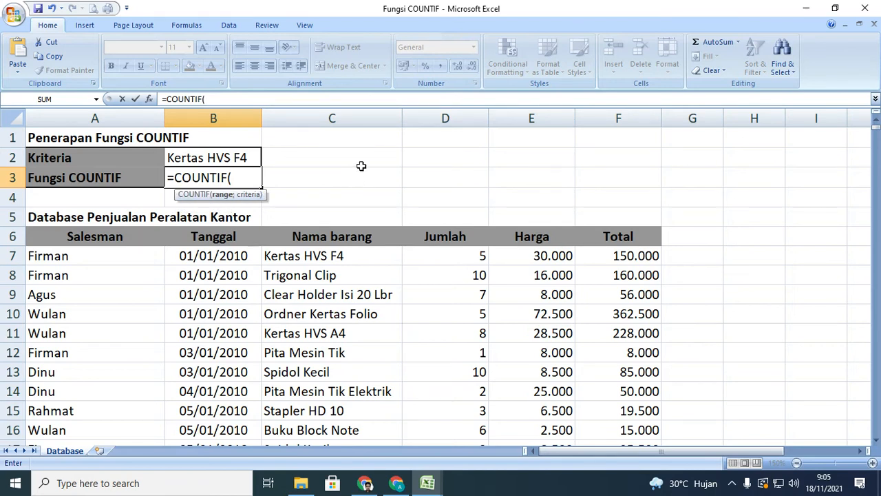
left_click(313, 256)
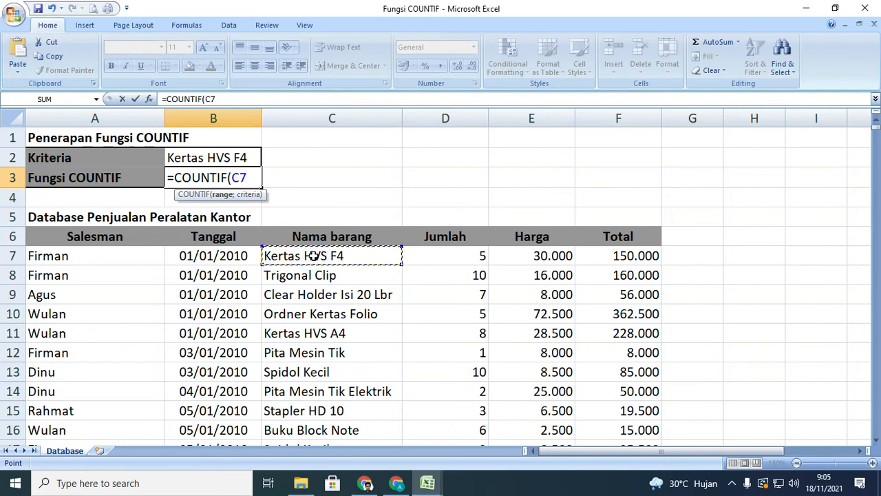
scroll(314, 255, "down", 20)
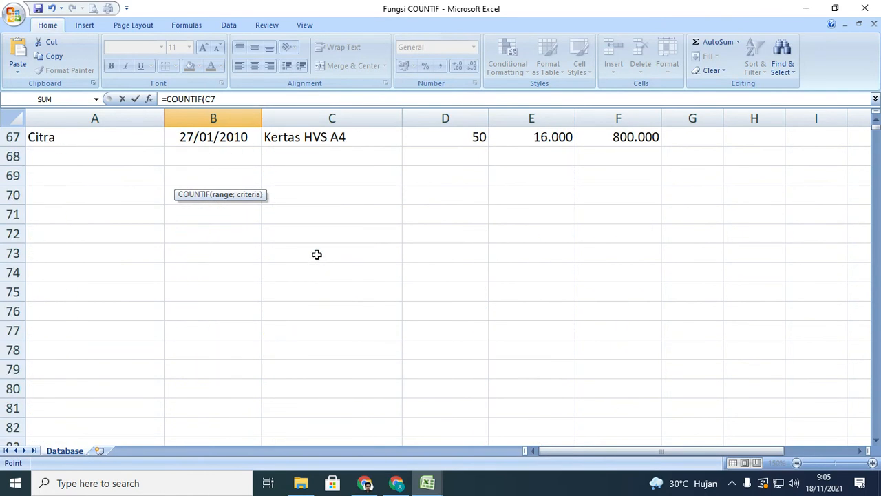
left_click(358, 138, "shift")
scroll(300, 250, "up", 20)
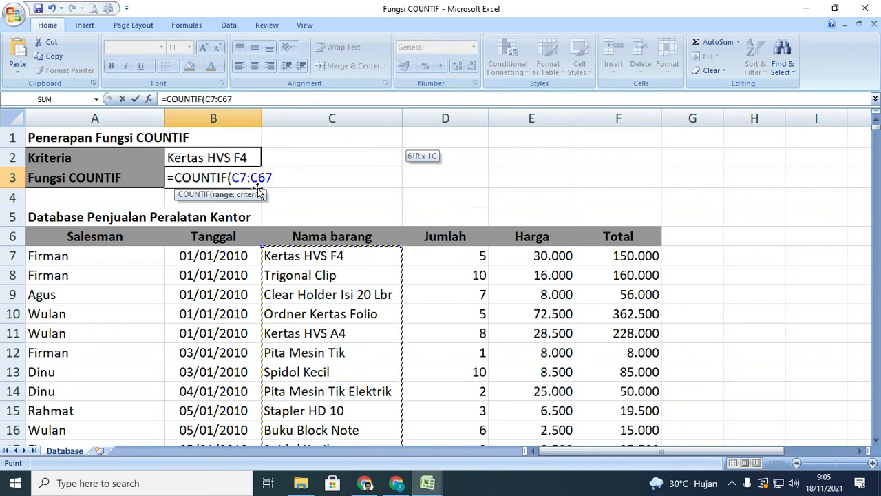
type(";")
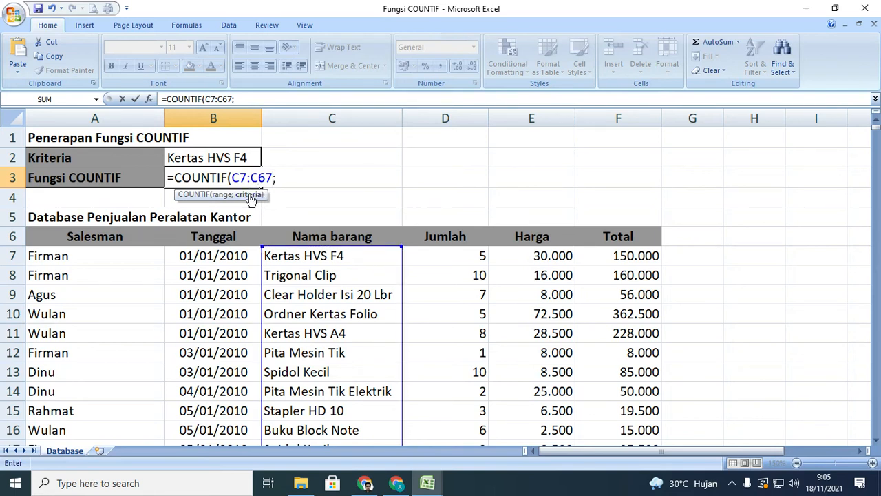
left_click(195, 155)
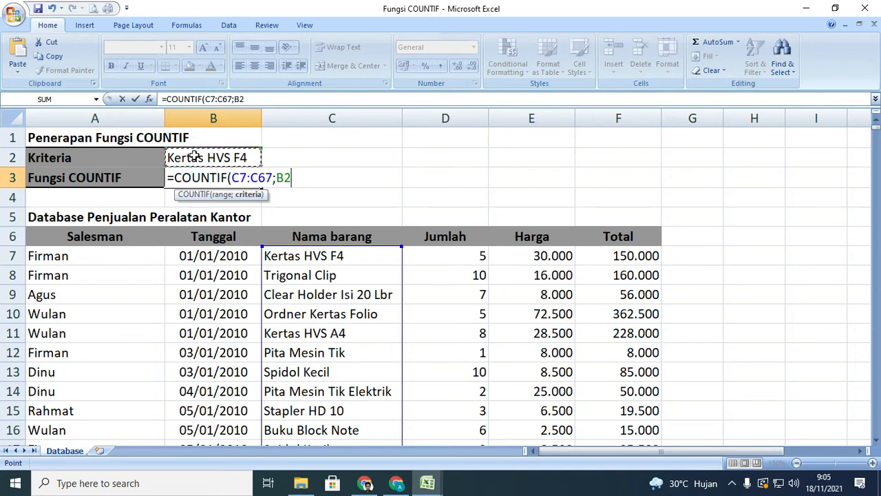
type(")")
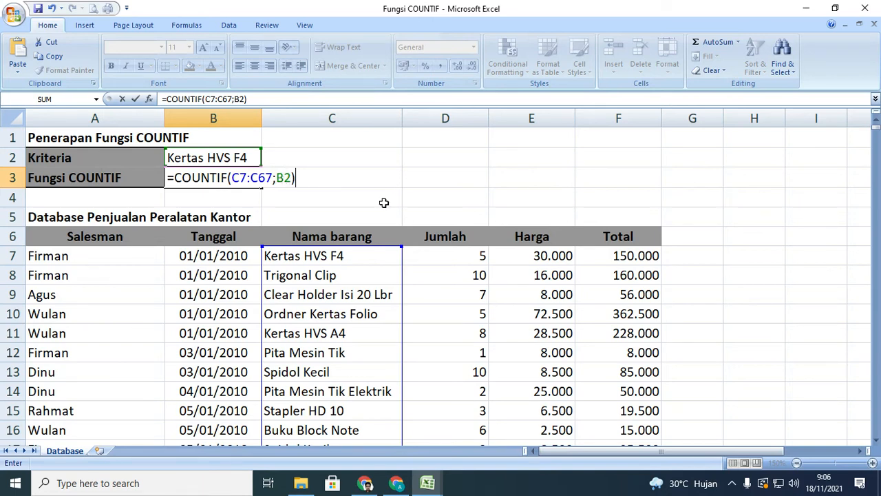
key("Return")
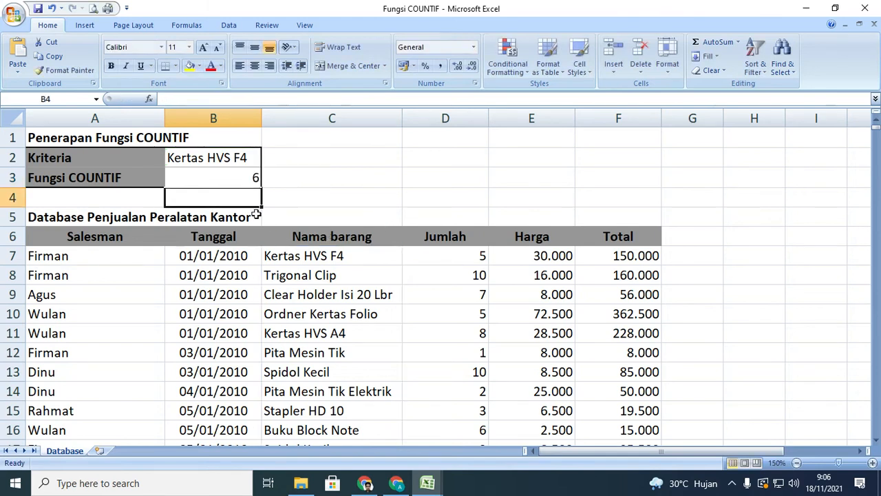
- Check the COUNTIF formula in B3 against the criterion in B2 and the matching entries in the Nama barang column
left_click(216, 174)
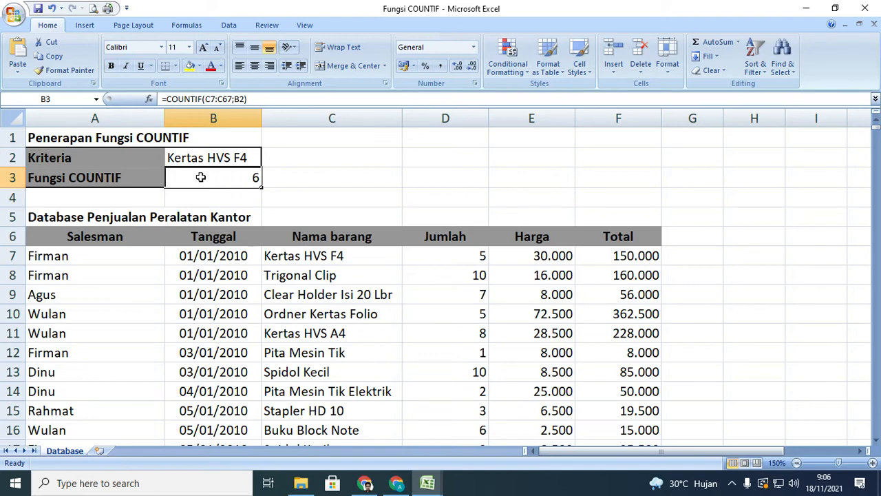
left_click(207, 157)
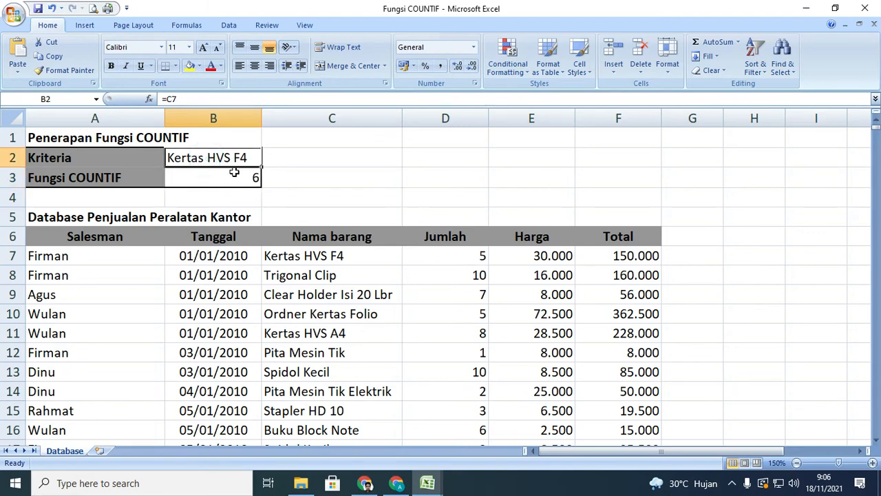
left_click(328, 251)
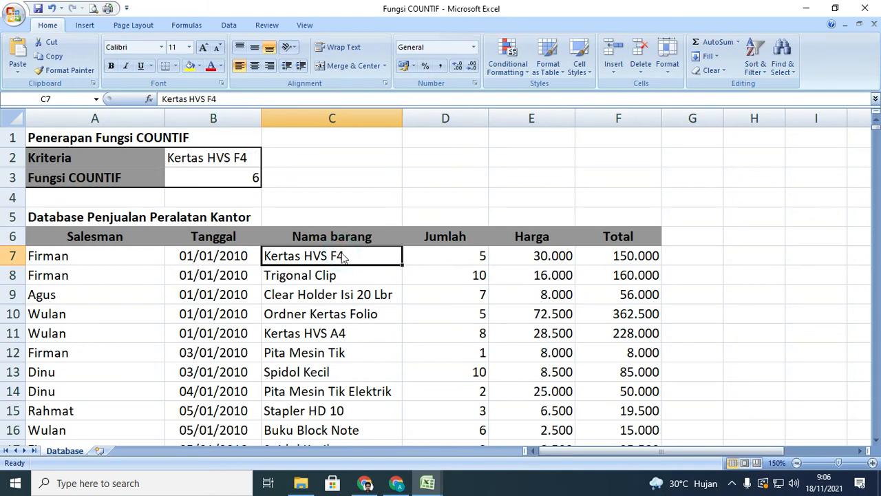
scroll(341, 255, "down", 20)
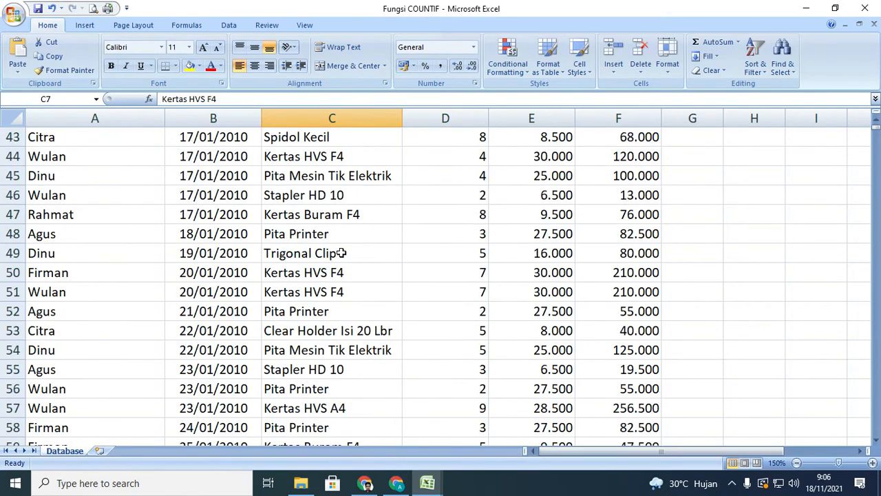
scroll(411, 217, "up", 20)
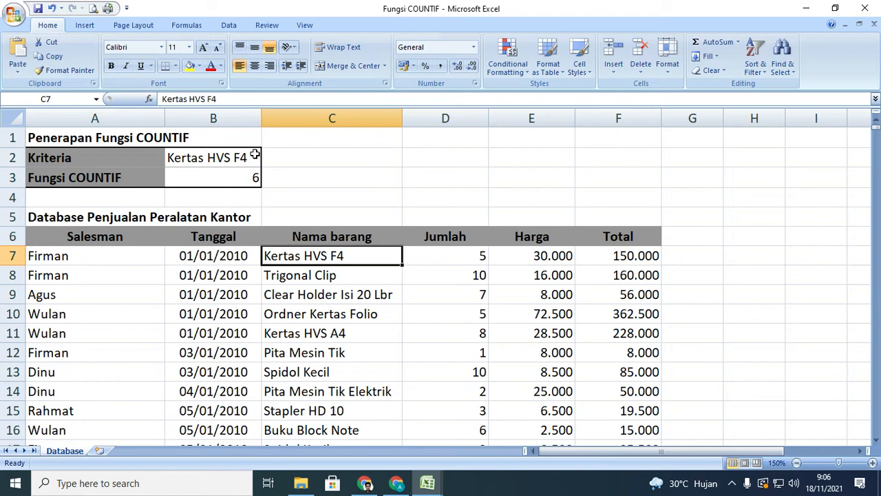
- Replace the criterion in B2 with the reference =C16 to count Buku Block Note instead
left_click(218, 156)
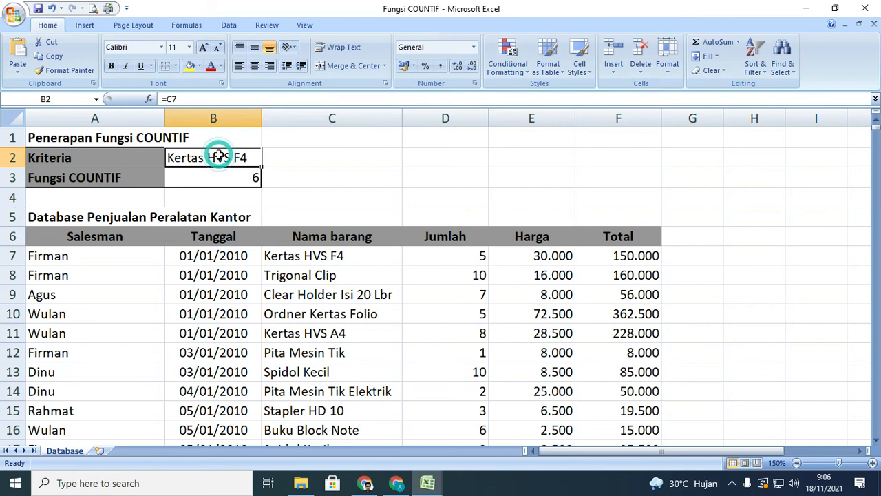
type("=")
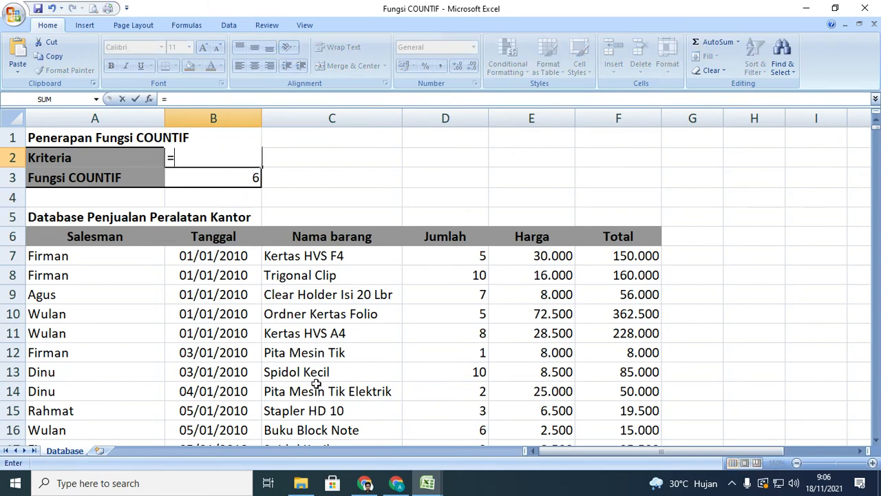
left_click(293, 429)
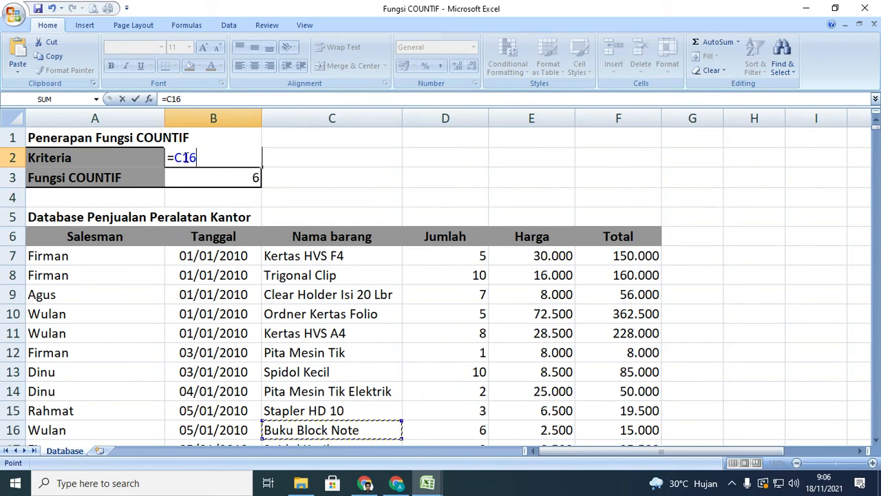
key("Return")
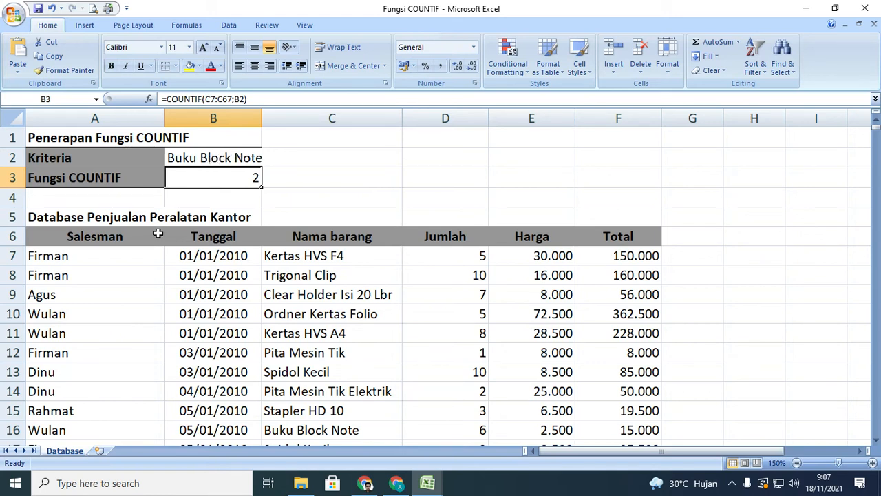
- Widen column B slightly so the Buku Block Note criterion fits, and recheck the COUNTIF formula in B3
left_click(296, 203)
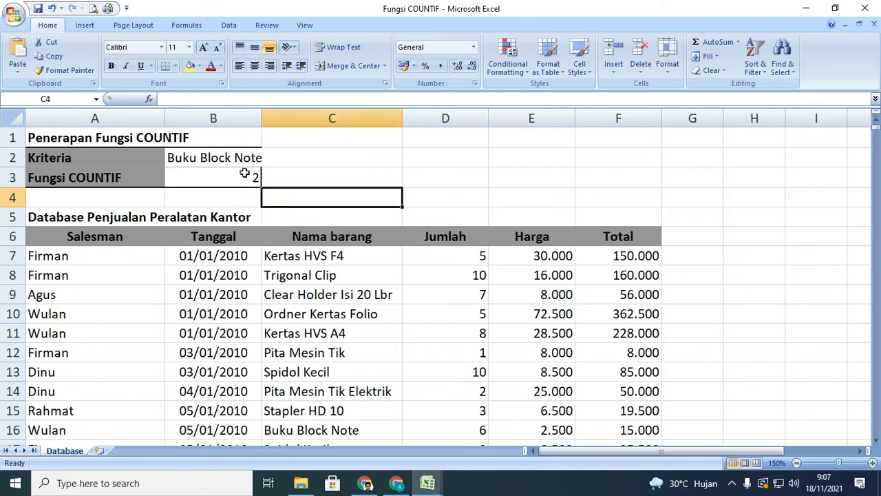
left_click_drag(260, 122, 264, 121)
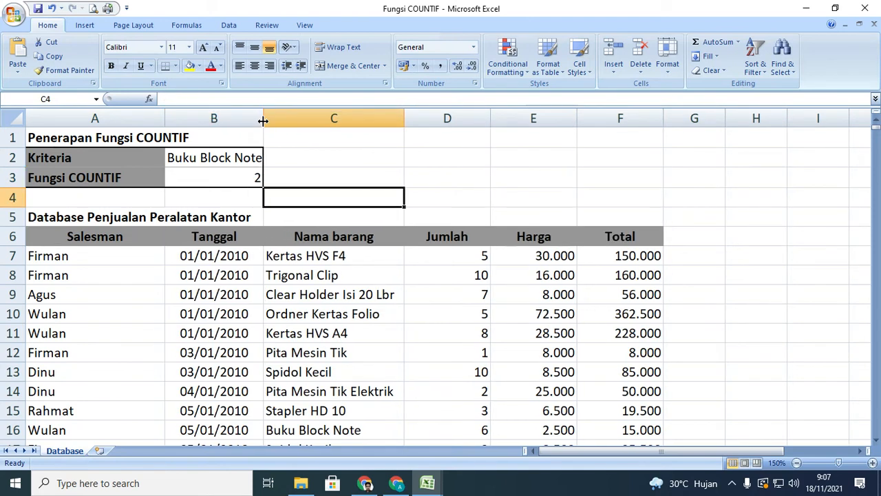
left_click(212, 178)
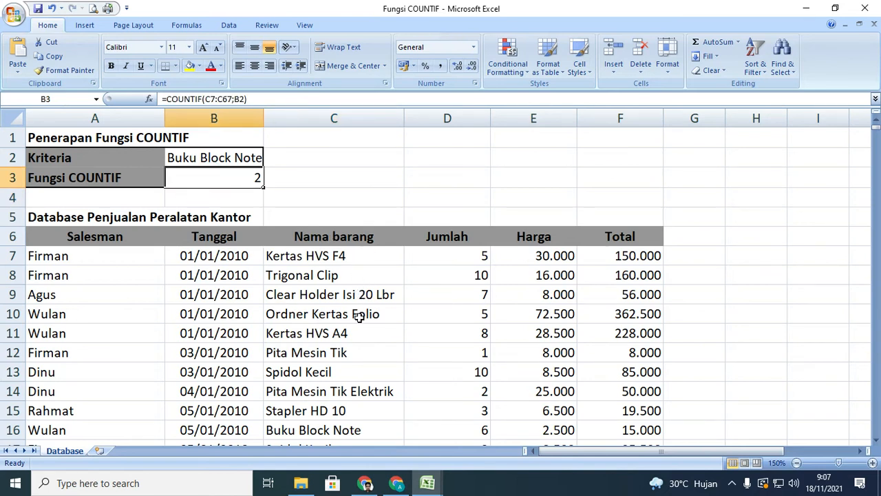
left_click(328, 176)
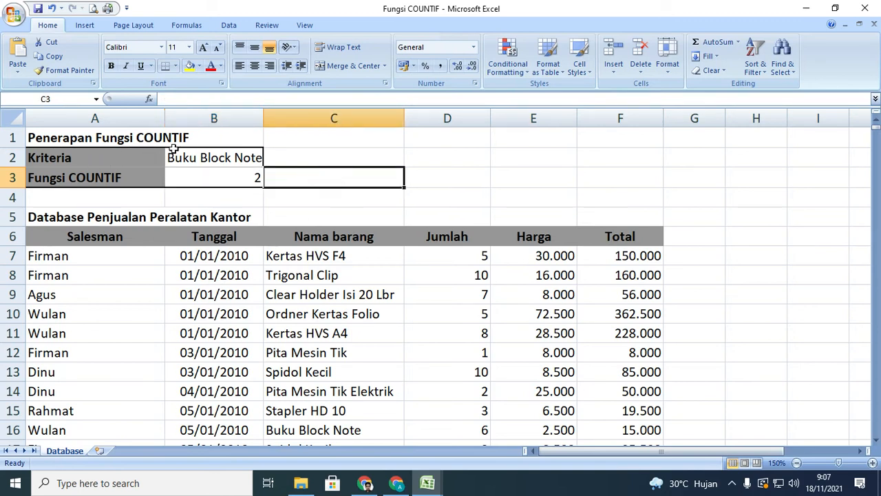
left_click(315, 276)
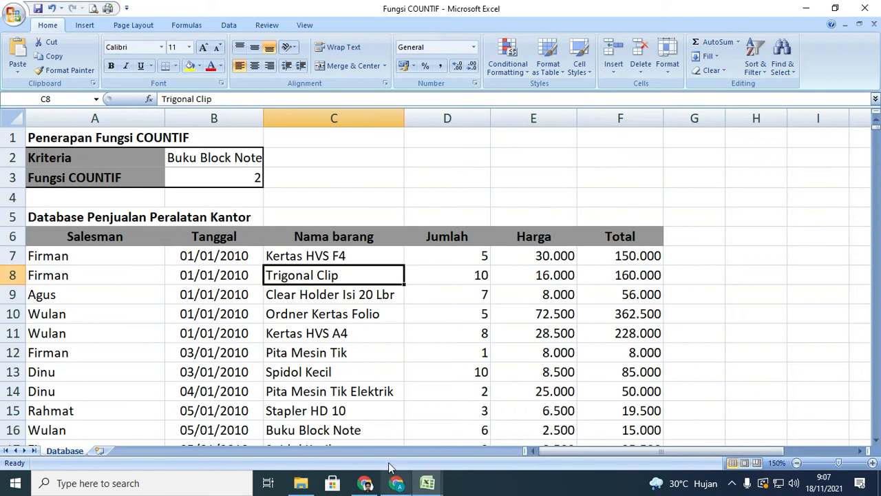
- Review the Fungsi COUNT workbook's formula, followed by the Fungsi COUNTA workbook's result and its first Salesman and Tanggal entries
left_click(427, 483)
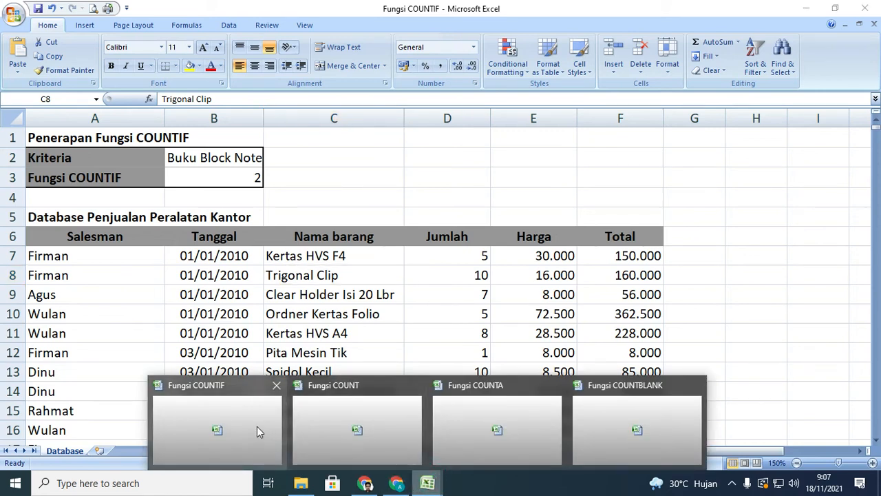
left_click(358, 413)
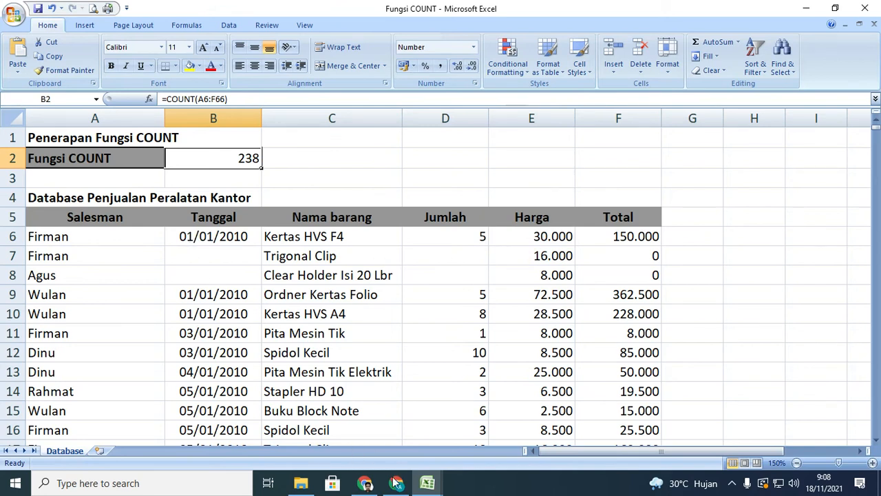
mouse_move(425, 482)
left_click(507, 420)
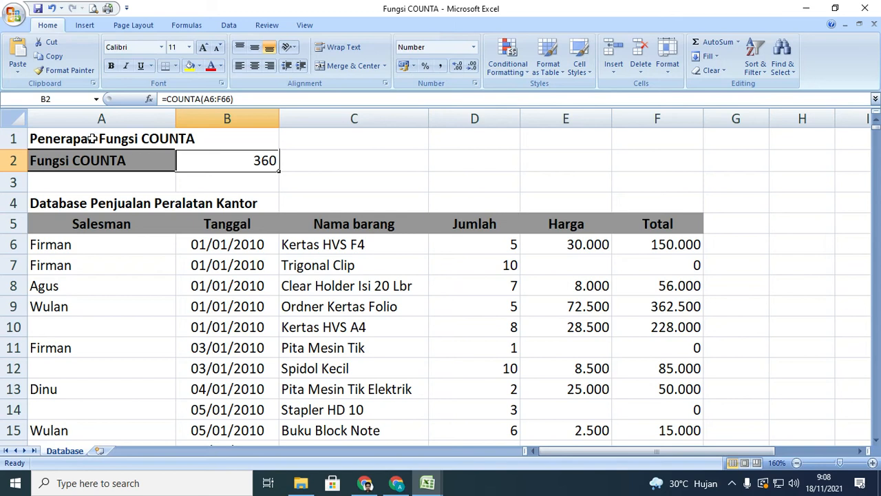
left_click(263, 245)
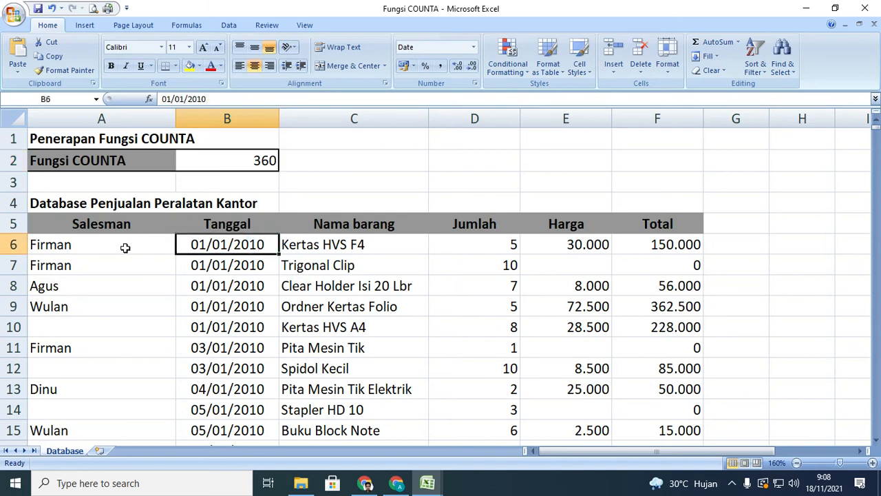
left_click(125, 248)
left_click(197, 248)
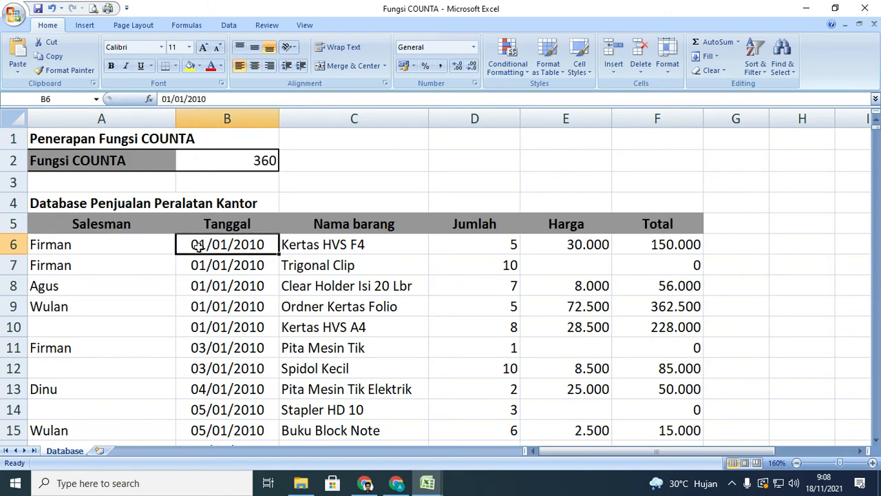
left_click(161, 247)
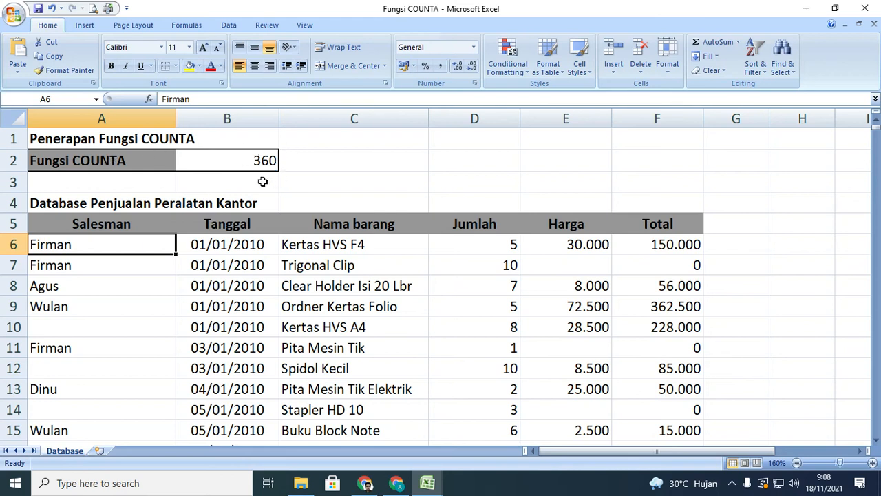
- Review the Fungsi COUNTBLANK workbook, examining empty cells A6 and B13 and the COUNTBLANK formula in B2
left_click(428, 482)
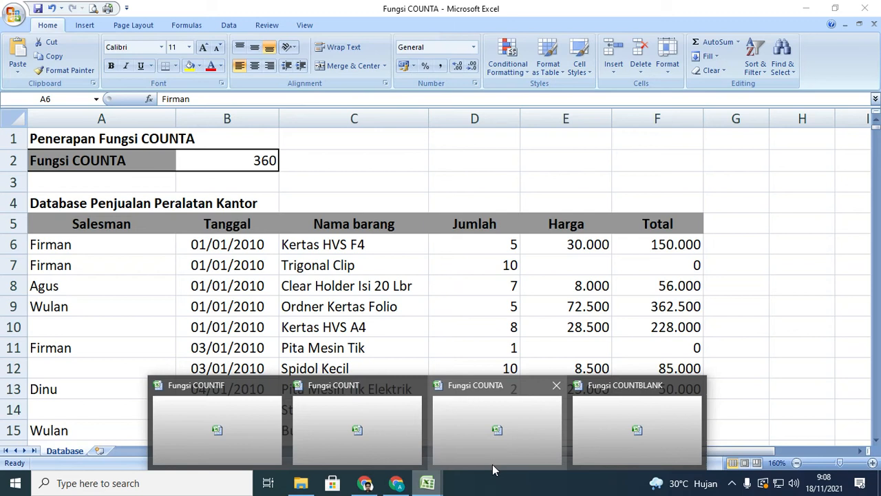
left_click(624, 415)
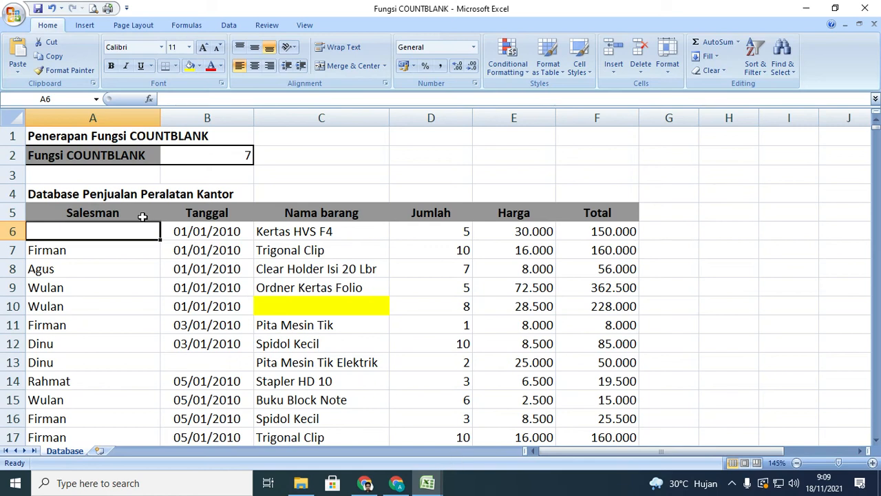
left_click(227, 356)
left_click(127, 231)
left_click(234, 354)
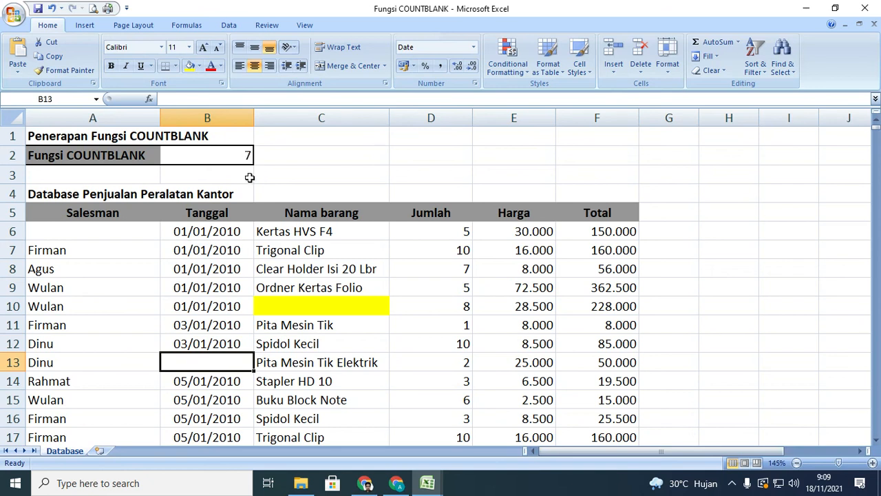
left_click(220, 147)
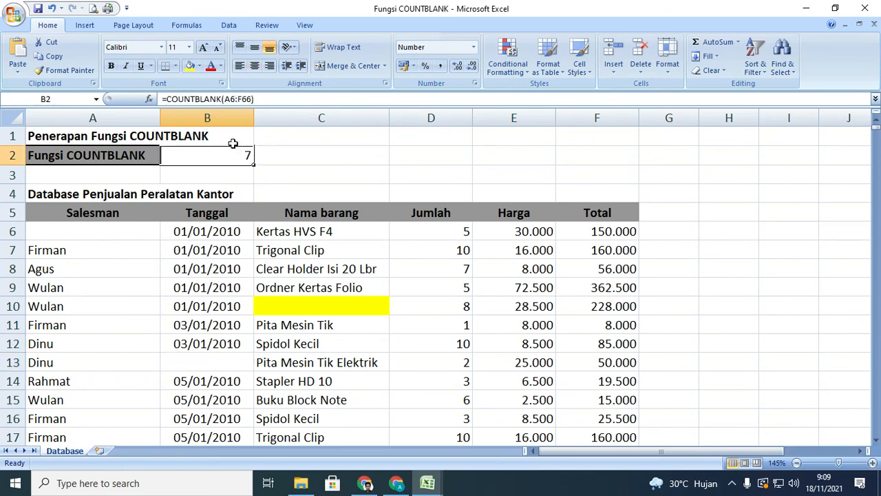
- Return to the Fungsi COUNTIF workbook and check the B3 formula against the Nama barang entries down to row 67
left_click(426, 485)
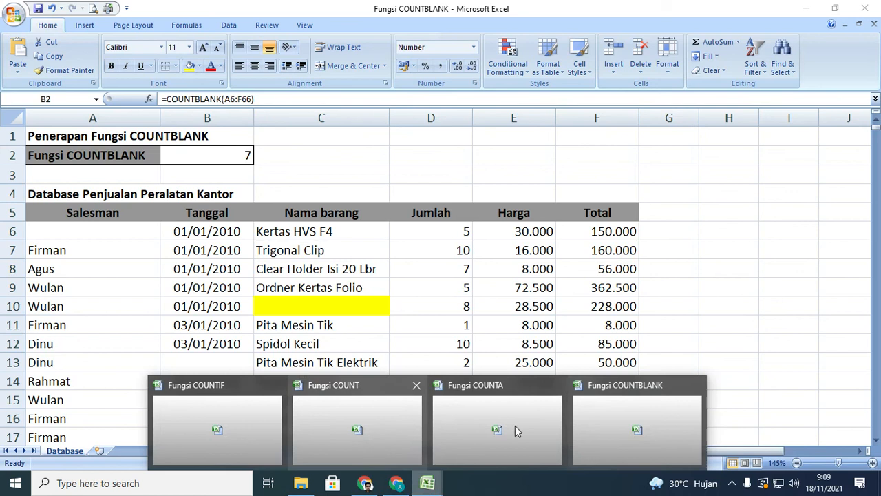
left_click(216, 424)
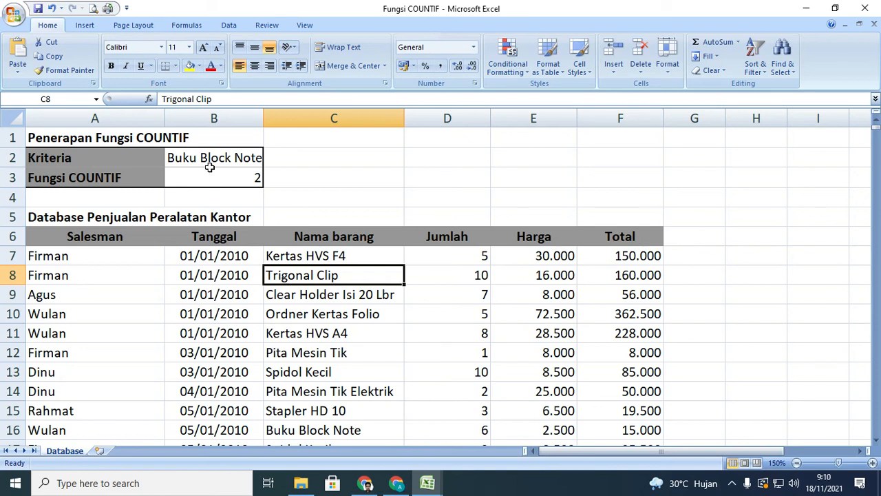
left_click(255, 178)
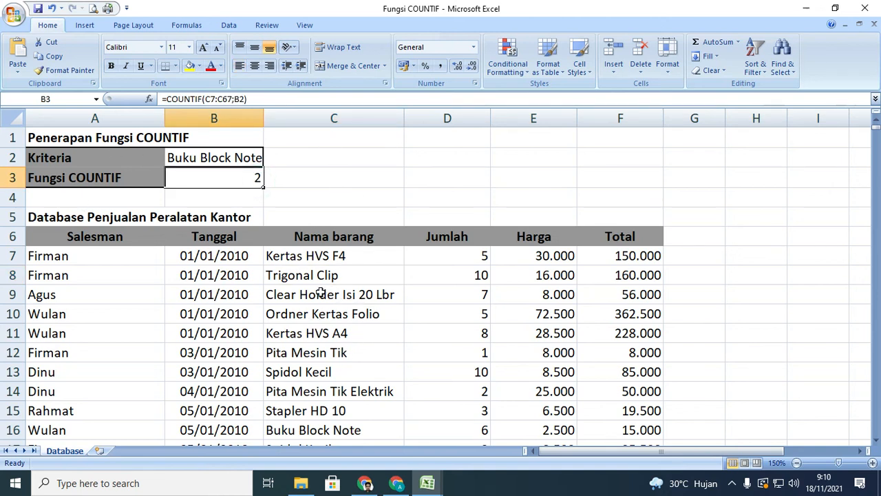
scroll(351, 327, "down", 8)
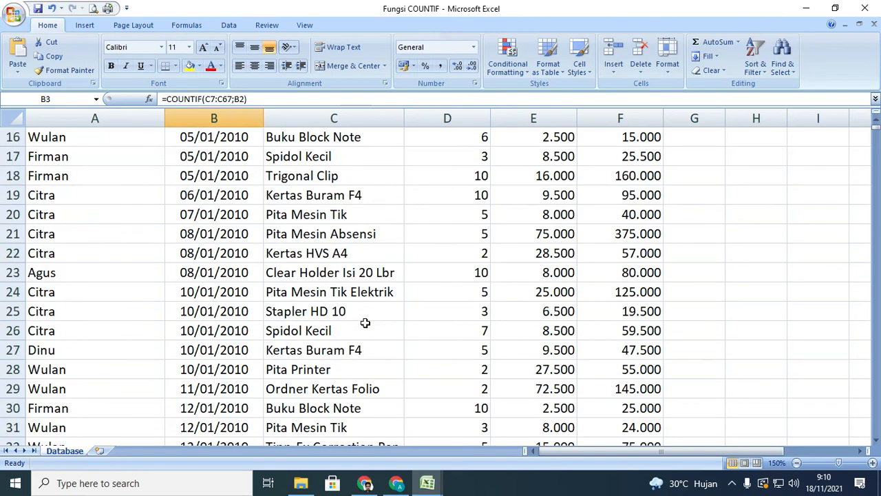
scroll(364, 323, "down", 9)
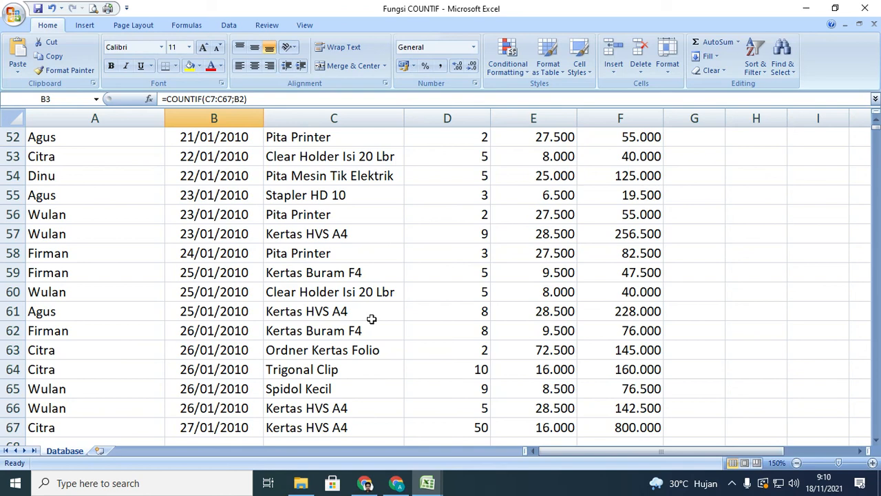
scroll(371, 317, "up", 17)
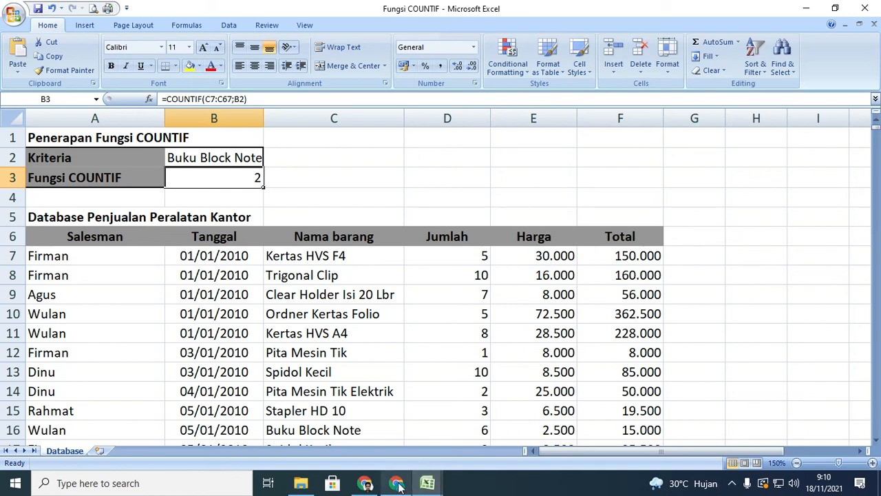
- Examine the Nama barang entries from C8 to C14 as other possible COUNTIF criteria
left_click(427, 484)
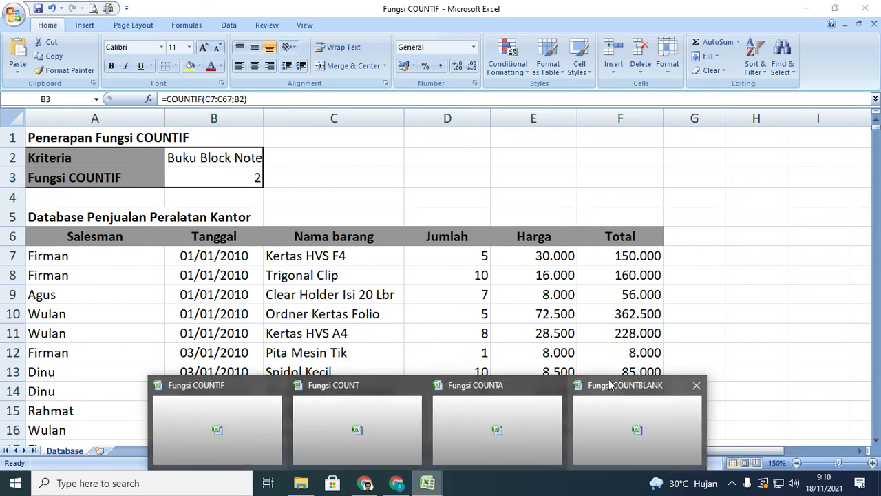
left_click(309, 278)
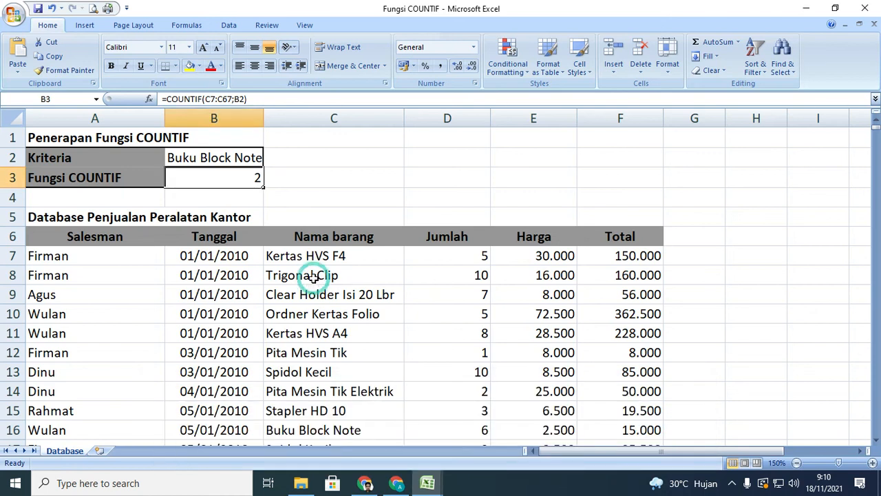
left_click(309, 277)
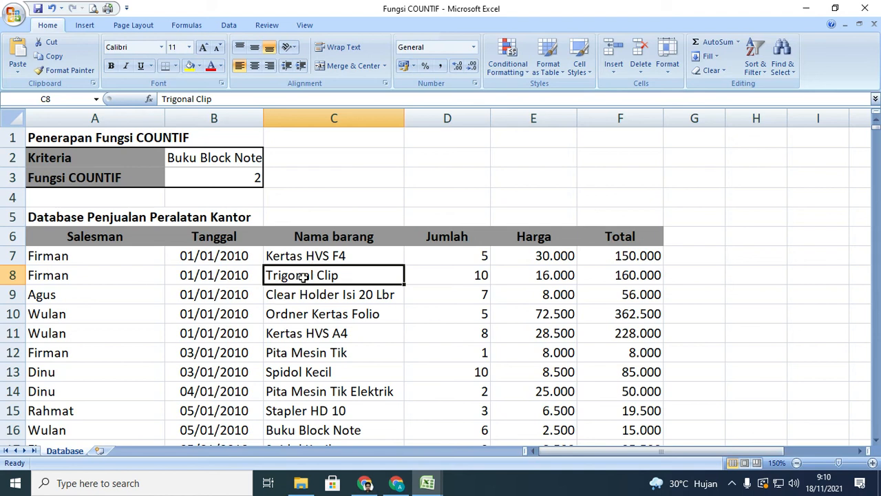
left_click(312, 297)
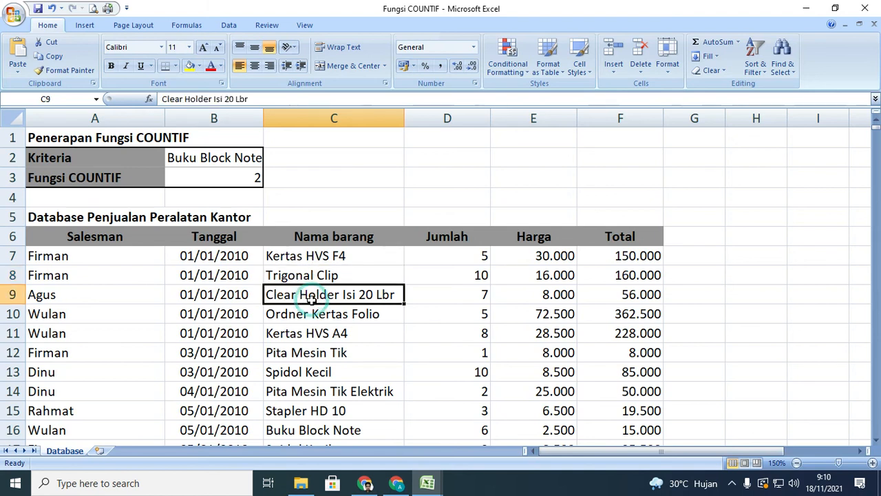
left_click(314, 314)
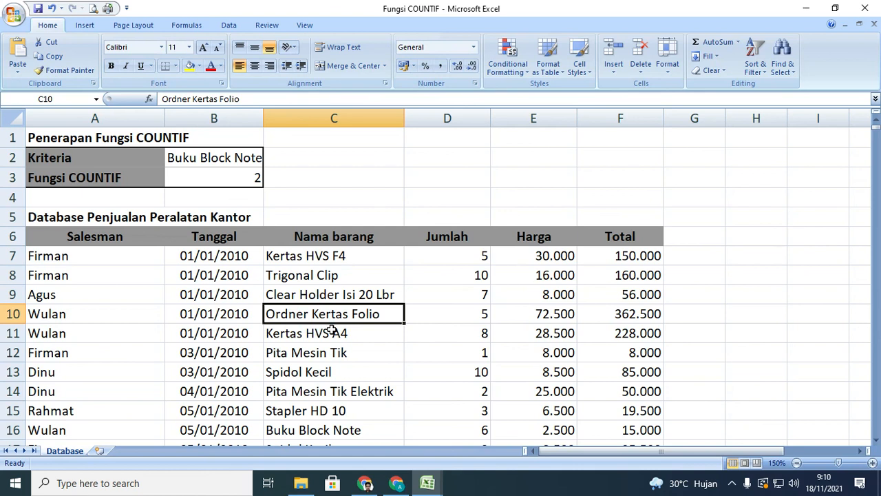
left_click(306, 336)
left_click(309, 353)
left_click(316, 373)
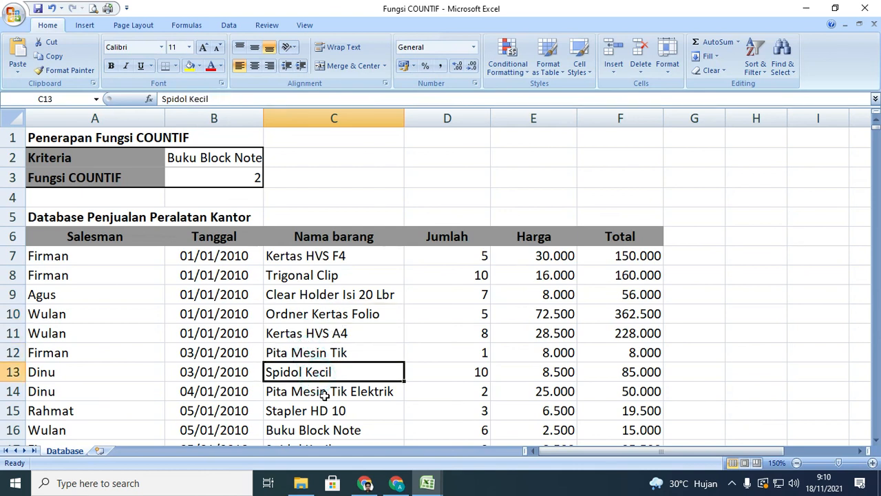
left_click(324, 392)
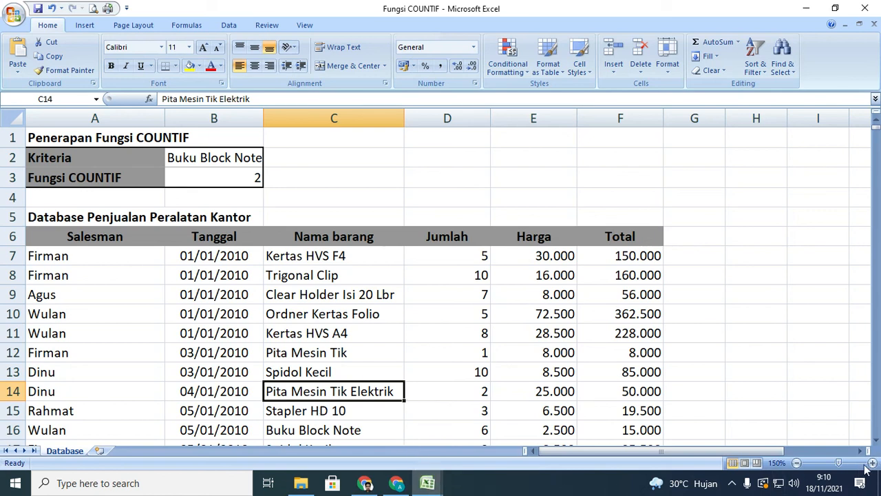
left_click(730, 483)
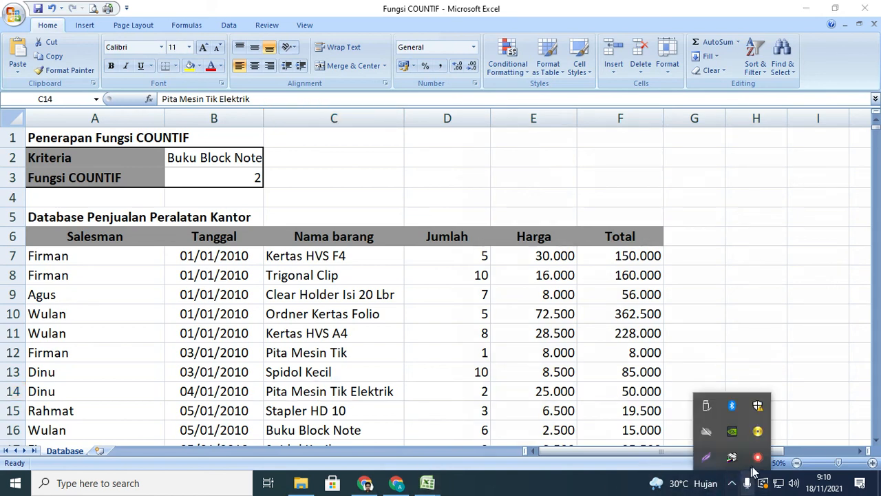